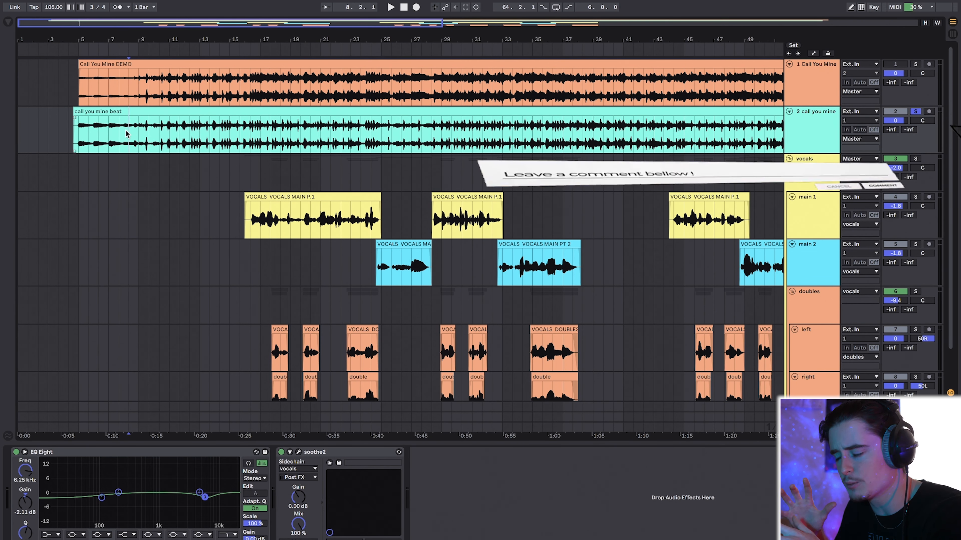
Audition the soloed call you mine beat track and turn off its solo, viewing the vocals group's effect chain.
{"action": "key", "text": "space"}
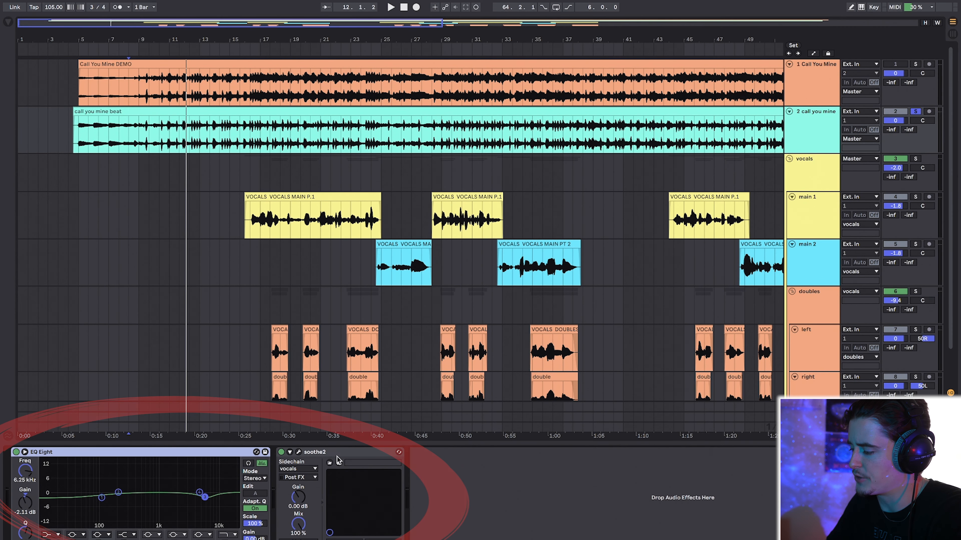
{"action": "left_click", "coordinate": [345, 456]}
{"action": "left_click", "coordinate": [826, 175]}
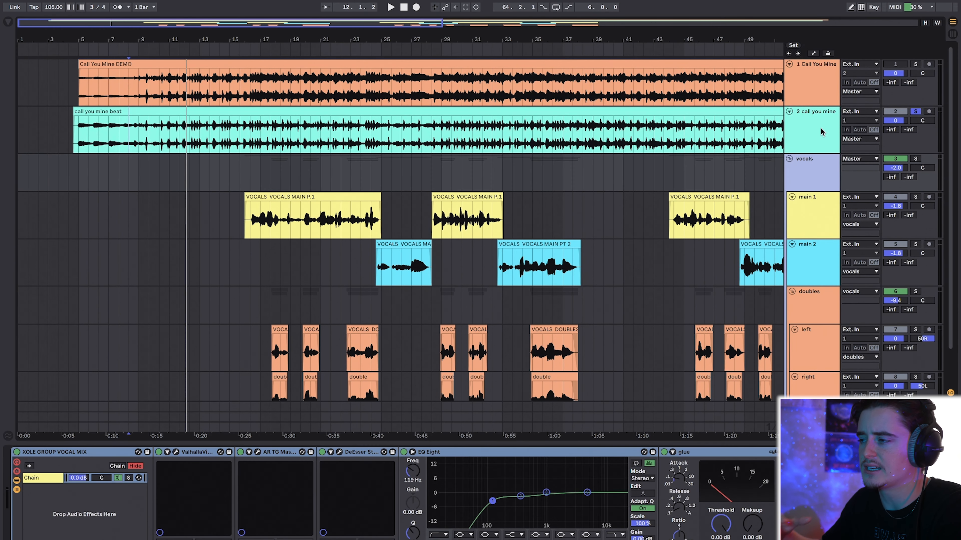
{"action": "left_click", "coordinate": [914, 114]}
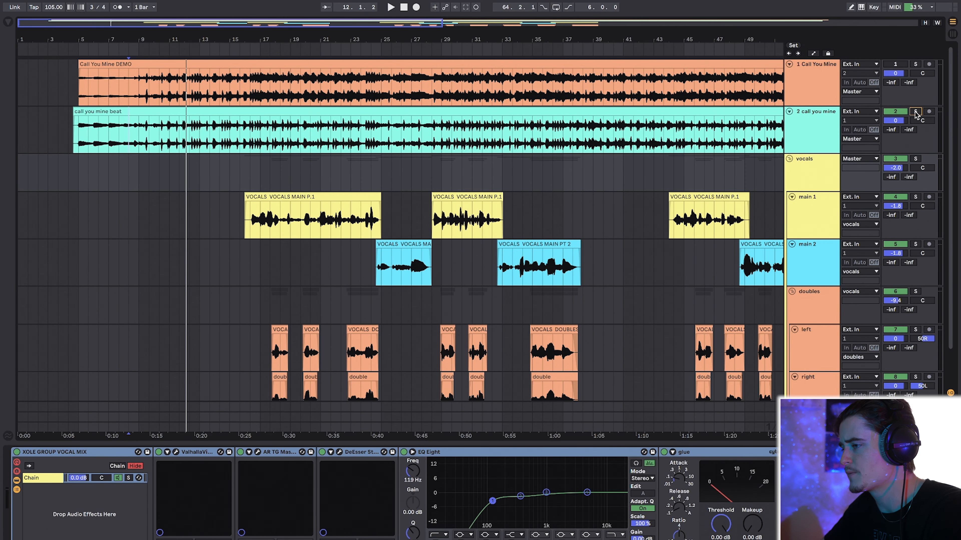
Review the effect chains of the main vocal tracks and the doubles group, collapsing and expanding the doubles group.
{"action": "left_click", "coordinate": [240, 228]}
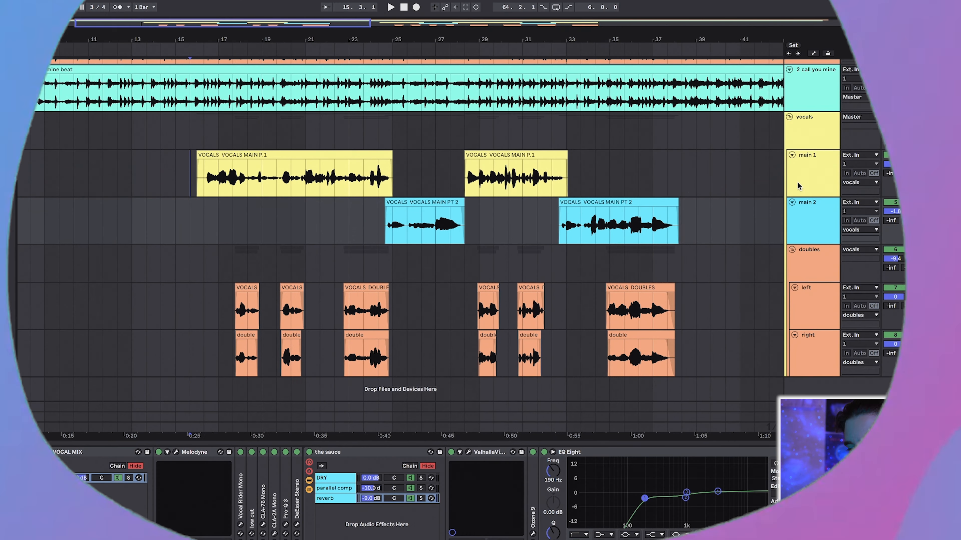
{"action": "left_click", "coordinate": [798, 182], "text": "shift"}
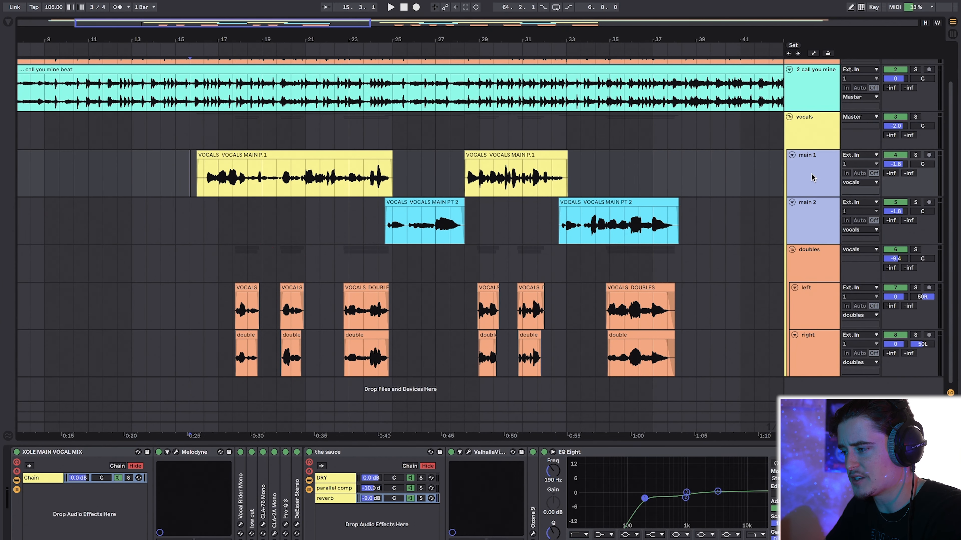
{"action": "left_click", "coordinate": [803, 253]}
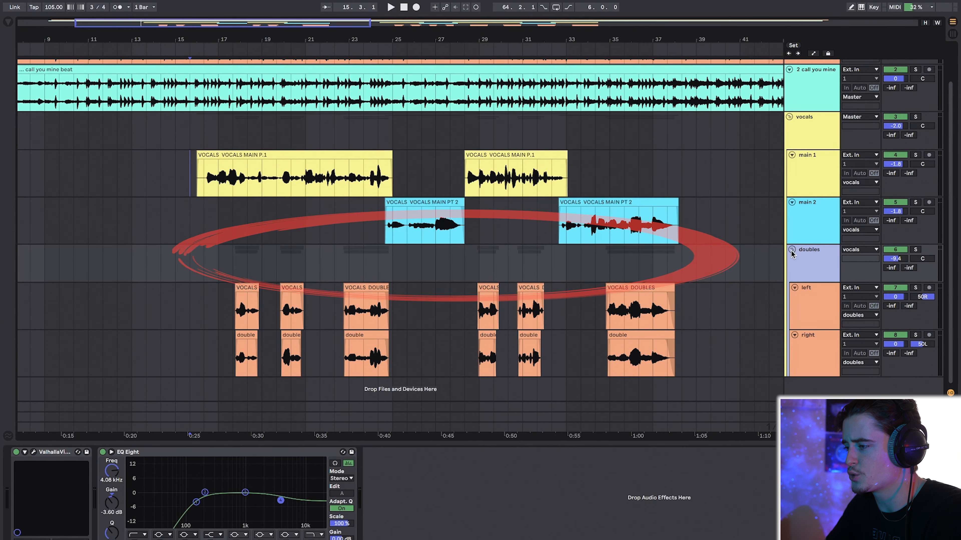
{"action": "left_click", "coordinate": [792, 250]}
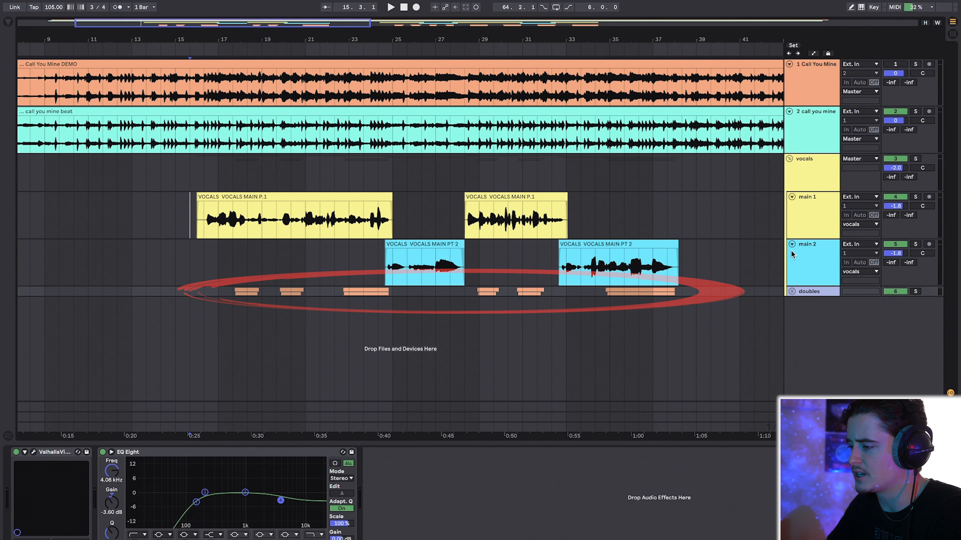
{"action": "left_click", "coordinate": [792, 290]}
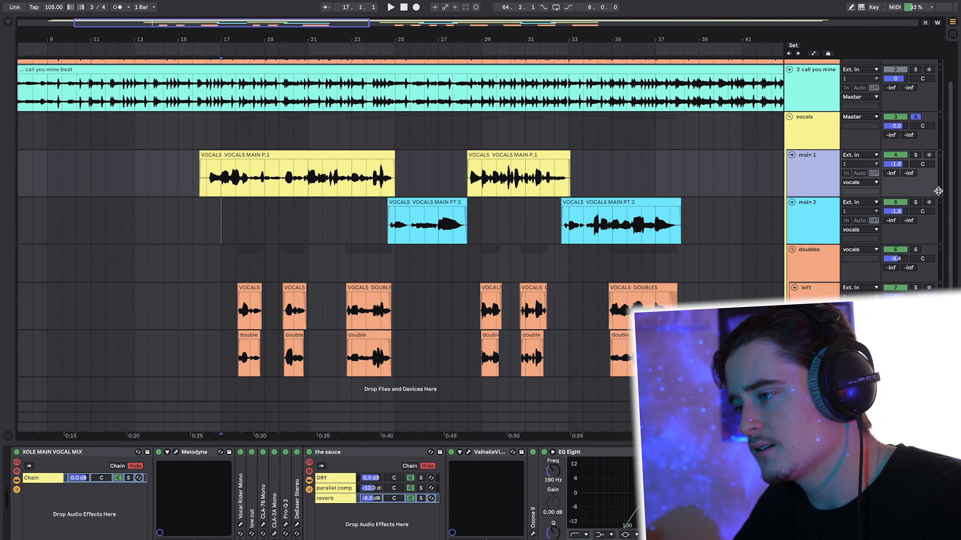
Solo the main 1 track and inspect its vocal notes in the Melodyne editor, closing the editor when done.
{"action": "left_click", "coordinate": [916, 155]}
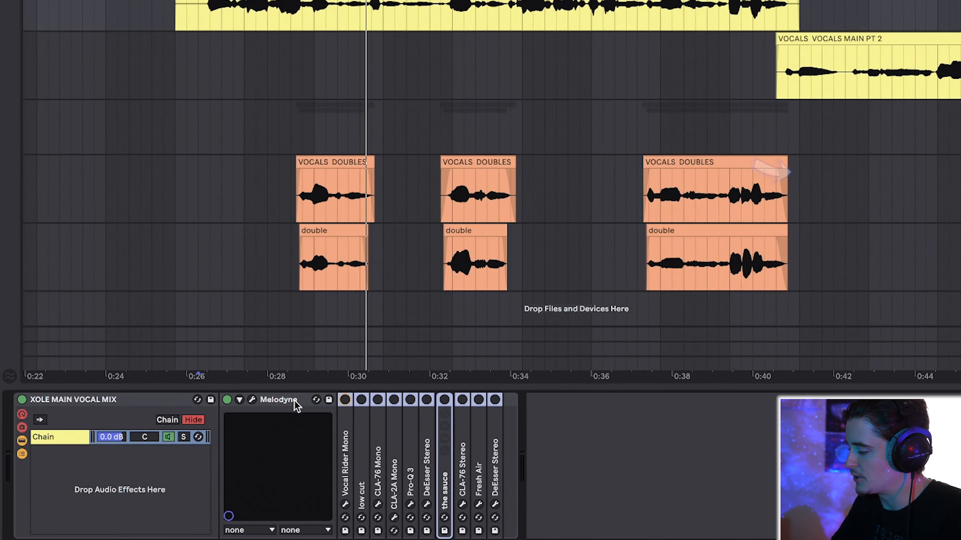
{"action": "left_click", "coordinate": [198, 452]}
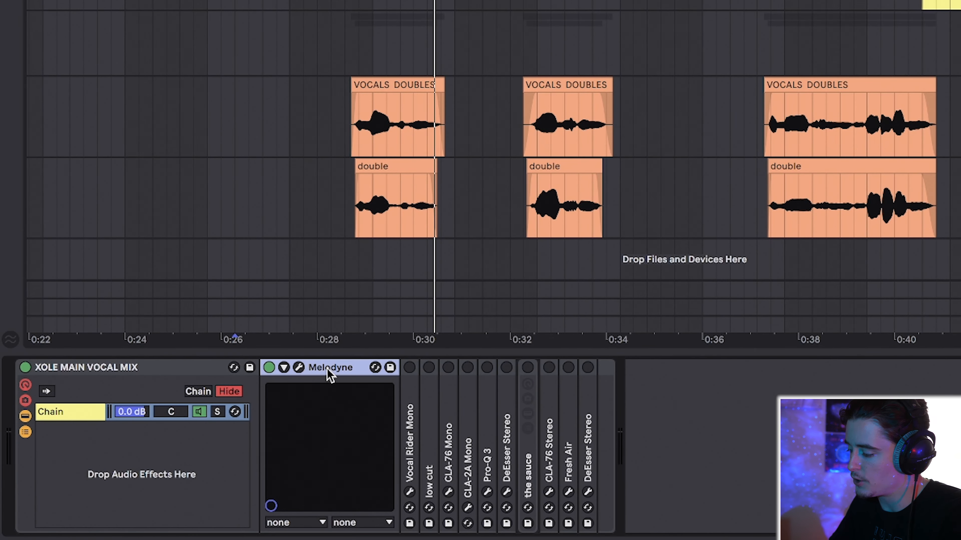
{"action": "left_click", "coordinate": [295, 369]}
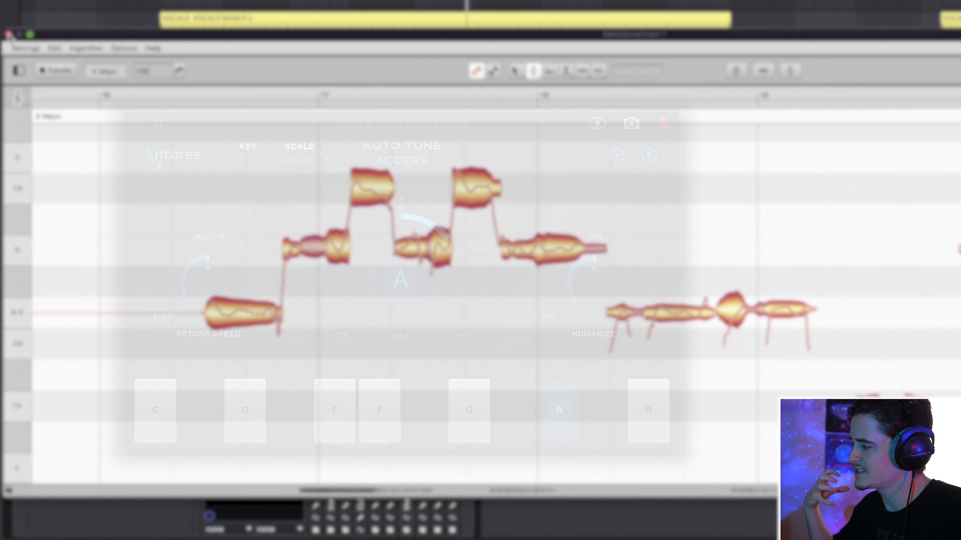
{"action": "left_click", "coordinate": [9, 34]}
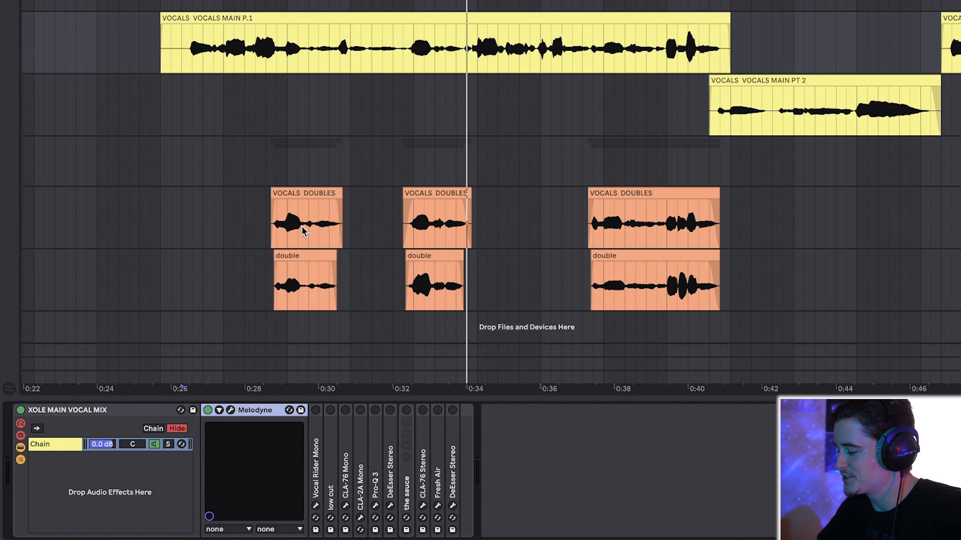
Enable Vocal Rider Mono on main 1, play the vocal with the plug-in window open, and fold the device away.
{"action": "double_click", "coordinate": [314, 431]}
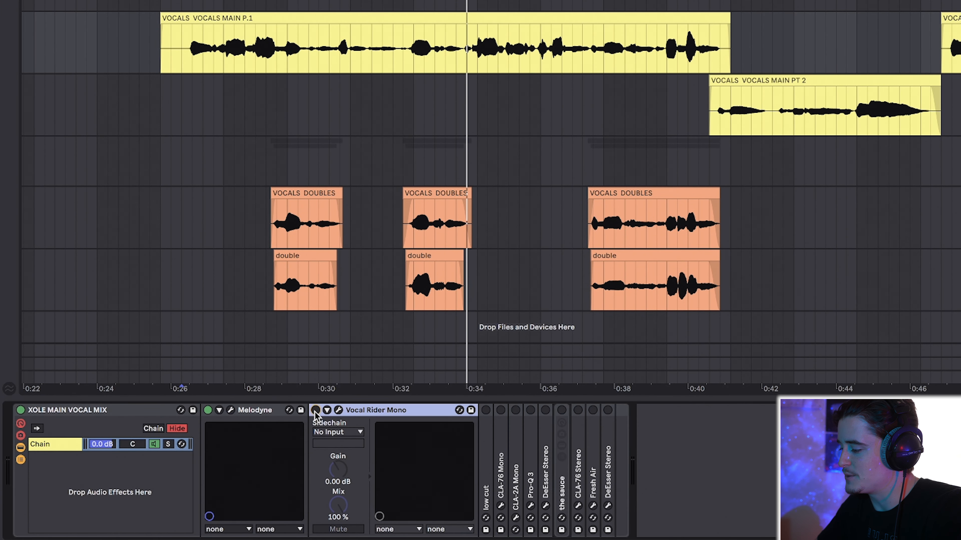
{"action": "left_click", "coordinate": [338, 411]}
{"action": "left_click_drag", "start_coordinate": [396, 0], "coordinate": [191, 54]}
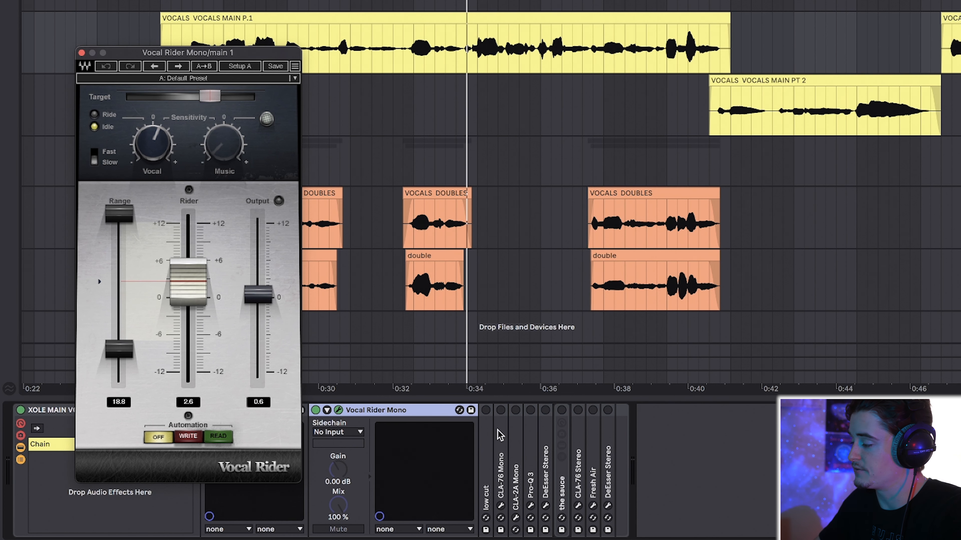
{"action": "key", "text": "space"}
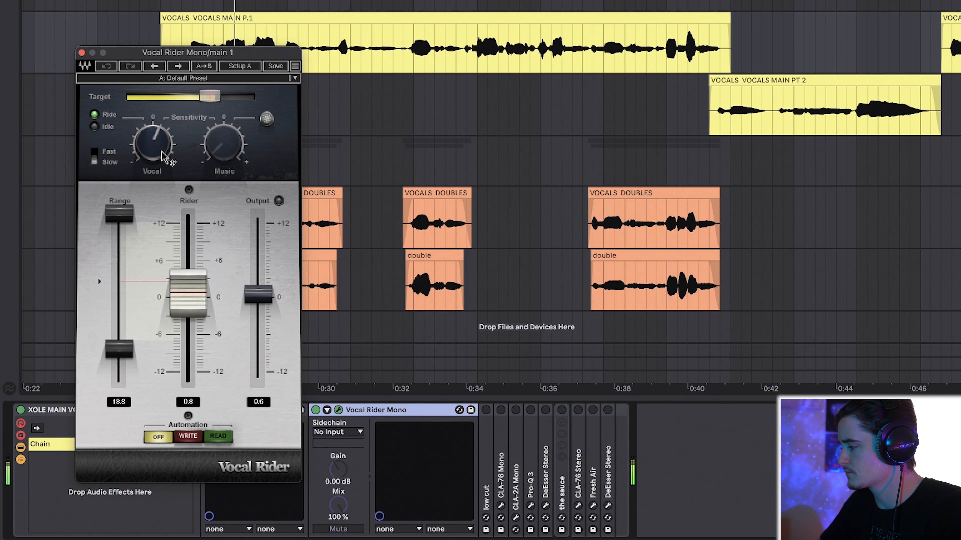
{"action": "mouse_move", "coordinate": [160, 153]}
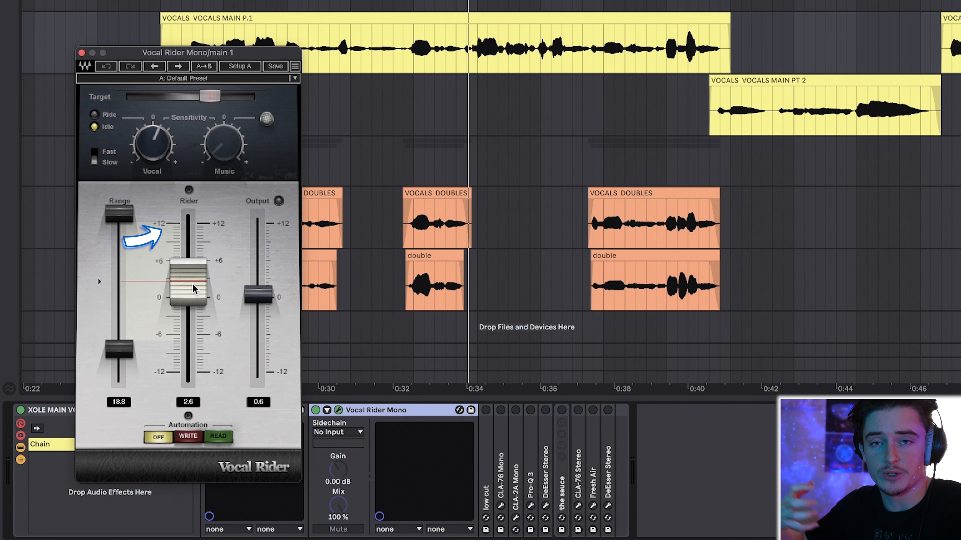
{"action": "left_click", "coordinate": [82, 53]}
{"action": "double_click", "coordinate": [382, 412]}
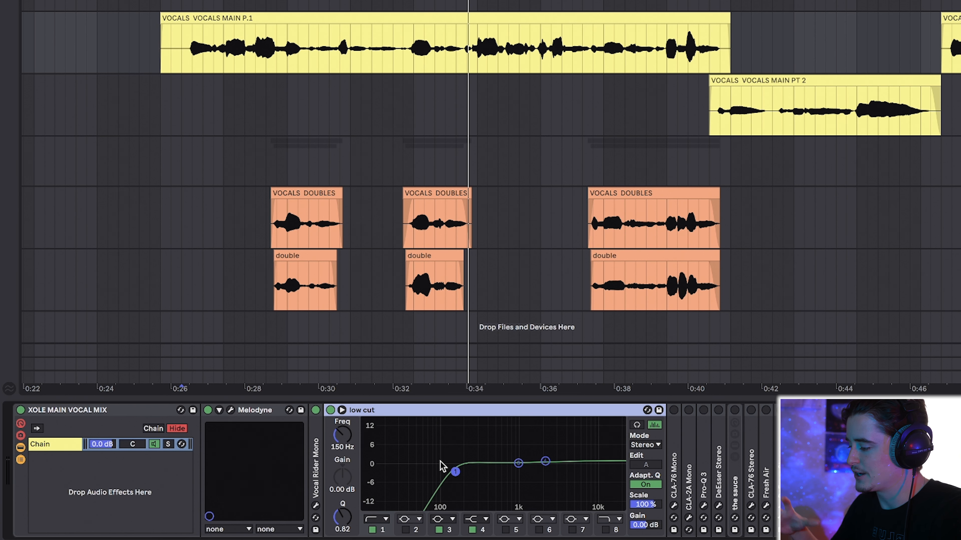
Enable the CLA-76 Mono compressor on main 1 and set its Input to -35.2 while playing the vocal.
{"action": "double_click", "coordinate": [429, 412]}
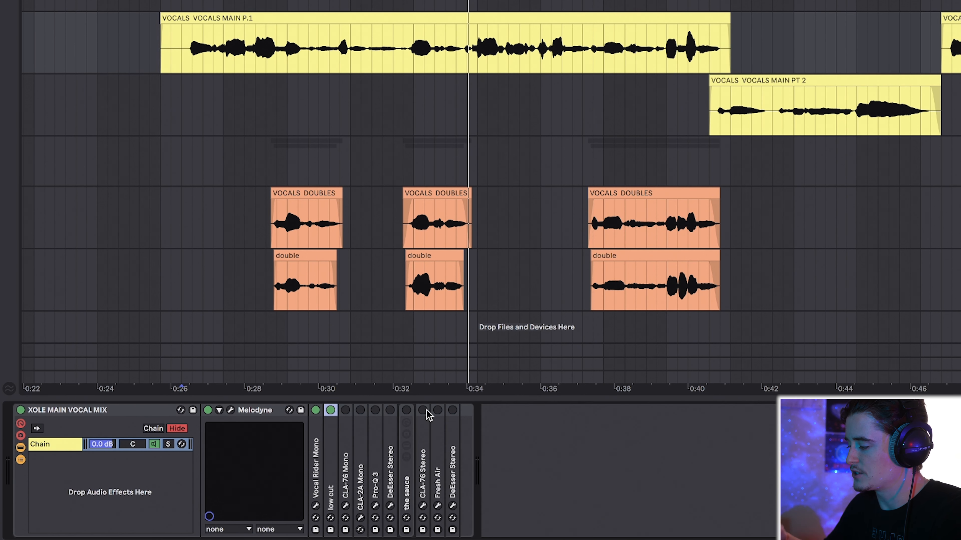
{"action": "double_click", "coordinate": [347, 443]}
{"action": "left_click", "coordinate": [368, 411]}
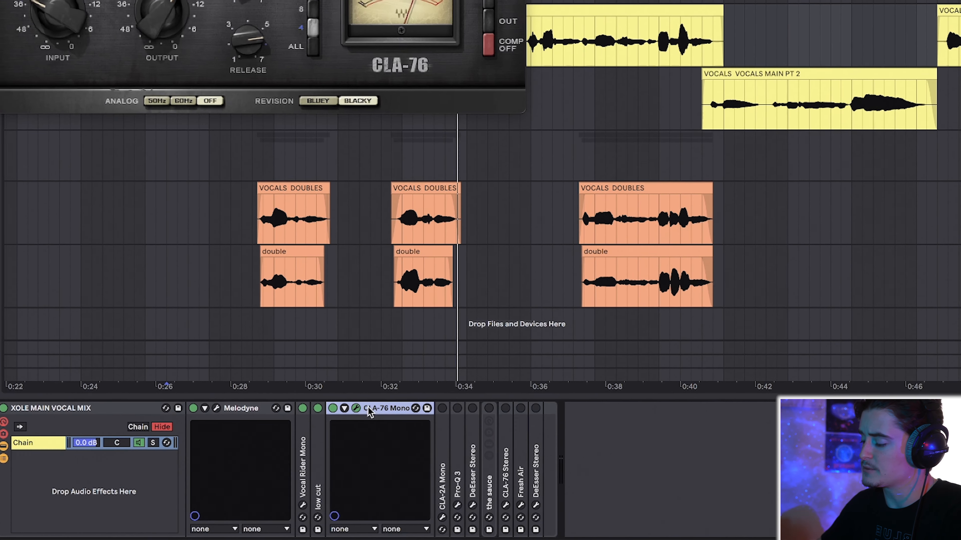
{"action": "left_click_drag", "start_coordinate": [263, 1], "coordinate": [450, 45]}
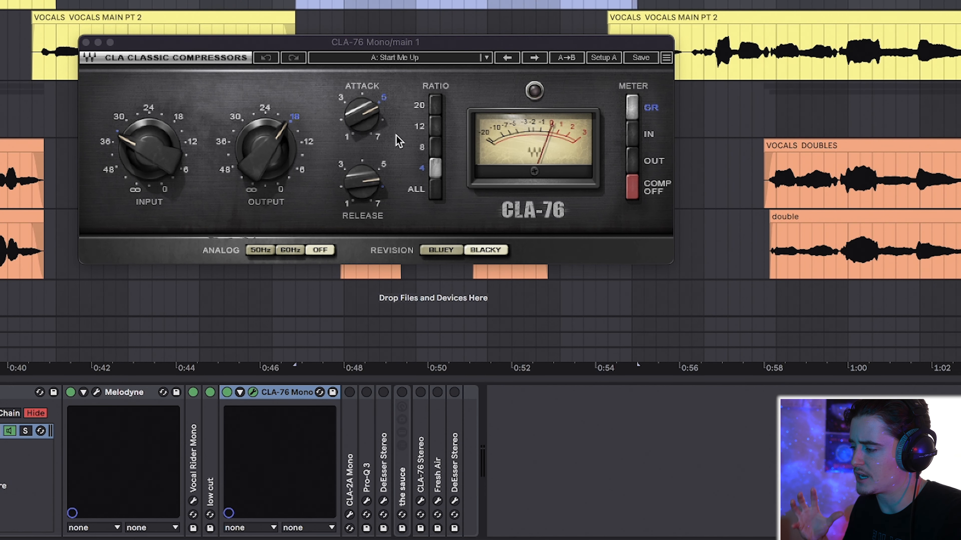
{"action": "left_click", "coordinate": [378, 123]}
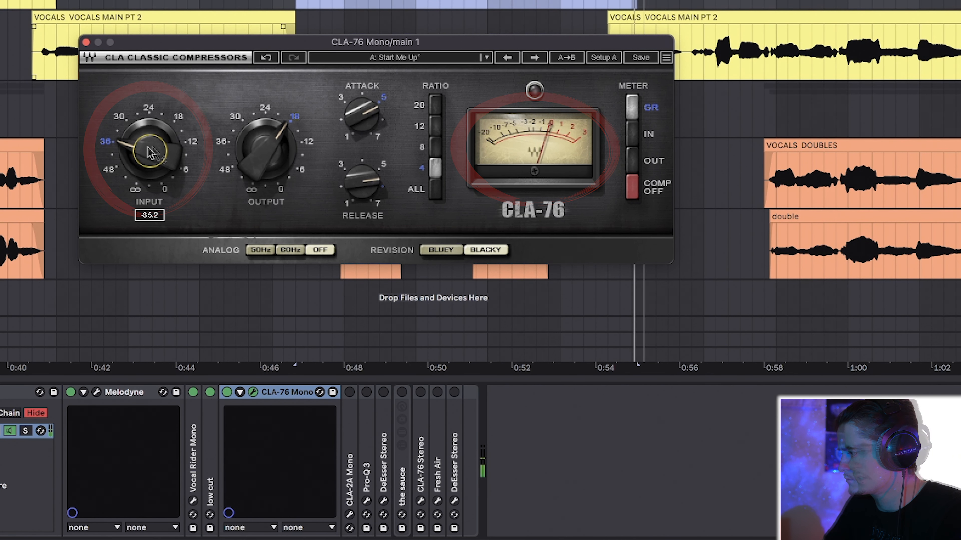
{"action": "key", "text": "space"}
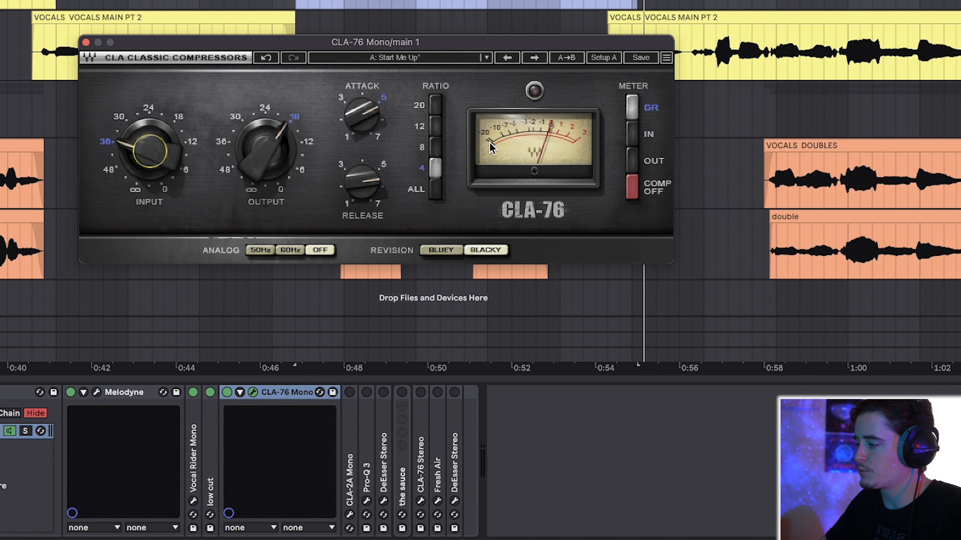
{"action": "left_click", "coordinate": [86, 42]}
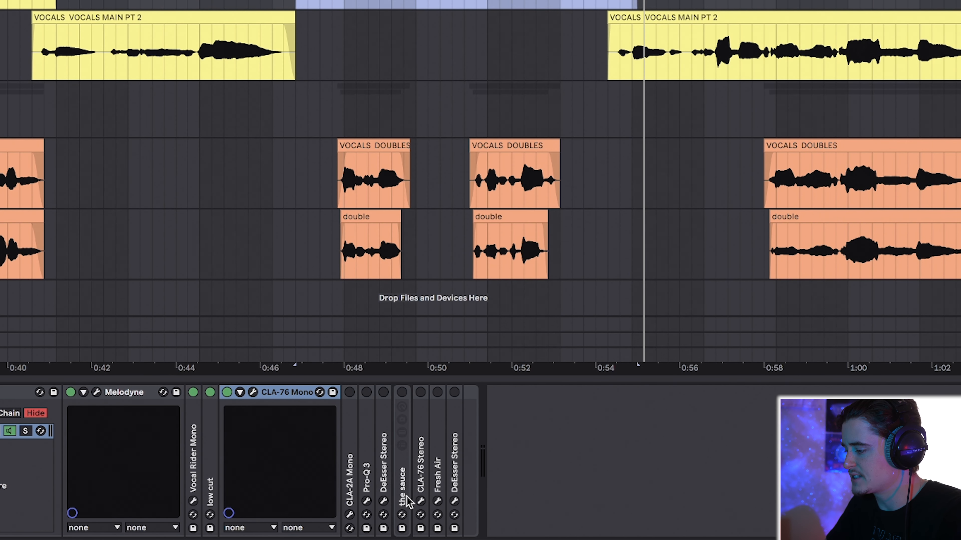
Enable the CLA-2A Mono compressor, play the vocal with its window open, and fold the device away.
{"action": "double_click", "coordinate": [351, 464]}
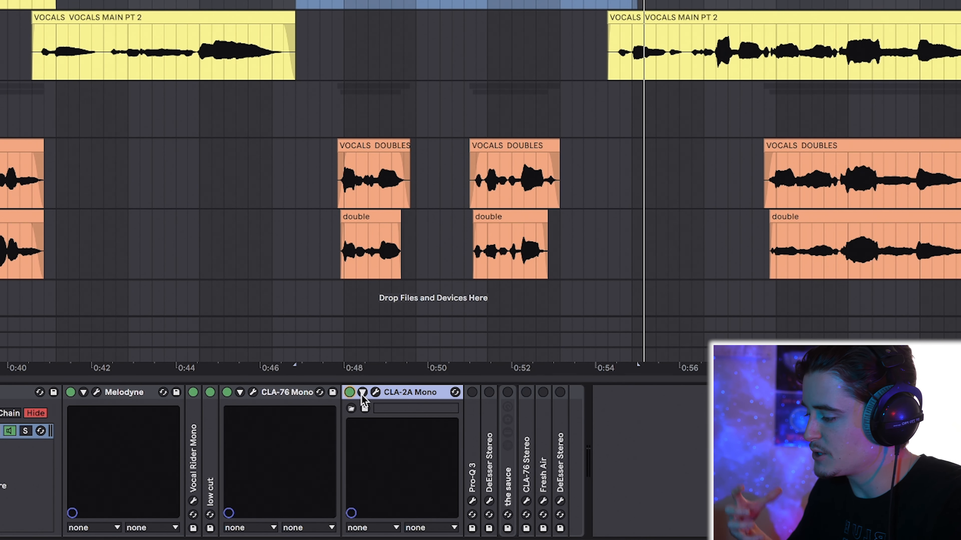
{"action": "left_click", "coordinate": [375, 393]}
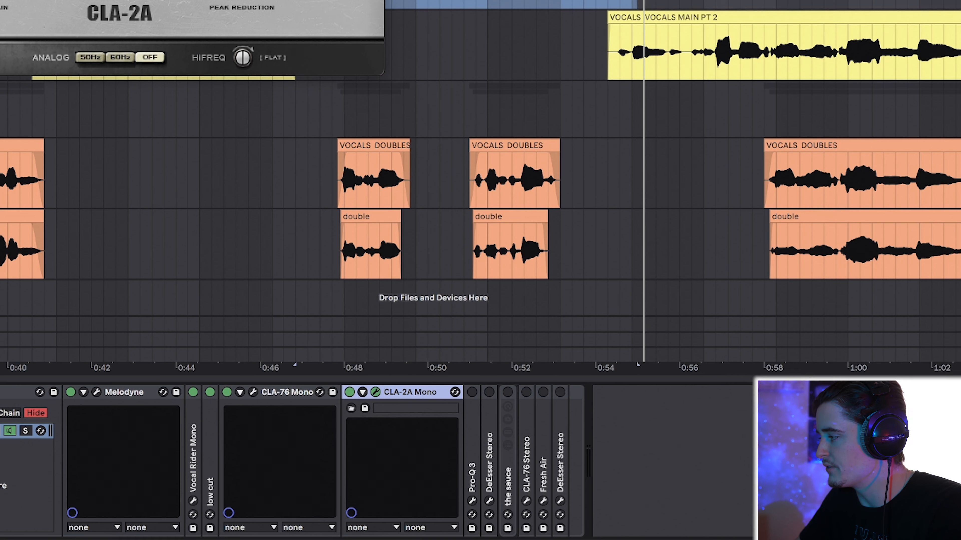
{"action": "left_click_drag", "start_coordinate": [121, 0], "coordinate": [375, 90]}
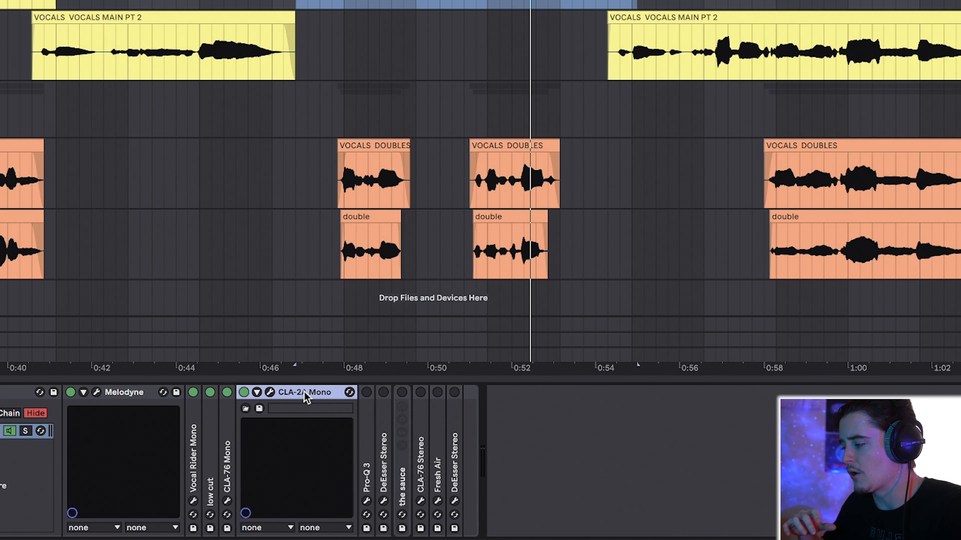
{"action": "double_click", "coordinate": [305, 393]}
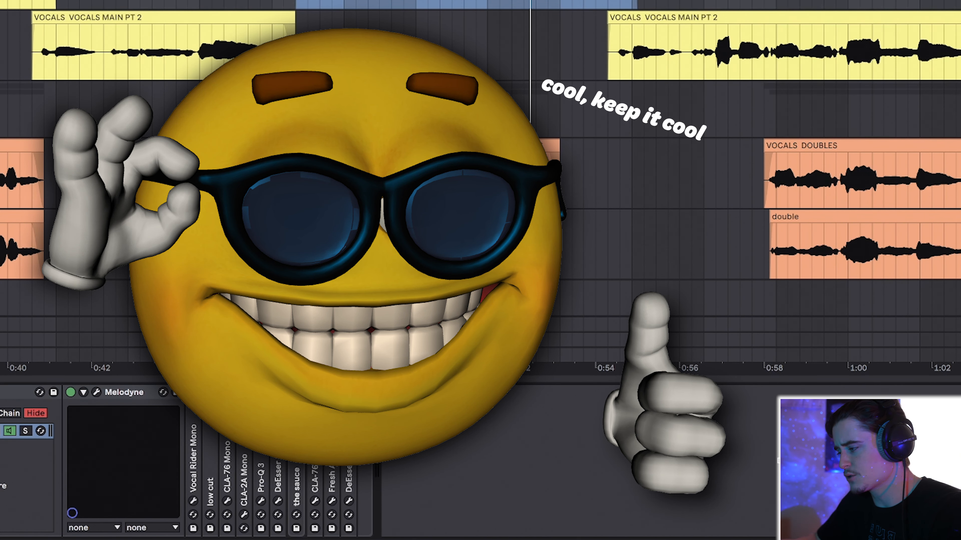
Enable Pro-Q 3 on main 1 and inspect its high shelf boost and narrow bell cuts in the EQ window.
{"action": "double_click", "coordinate": [261, 393]}
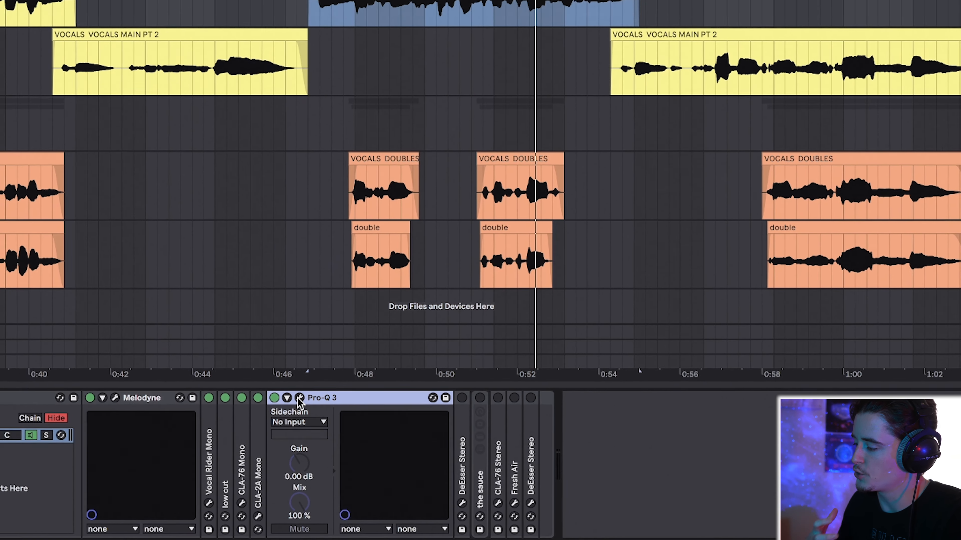
{"action": "left_click", "coordinate": [286, 393]}
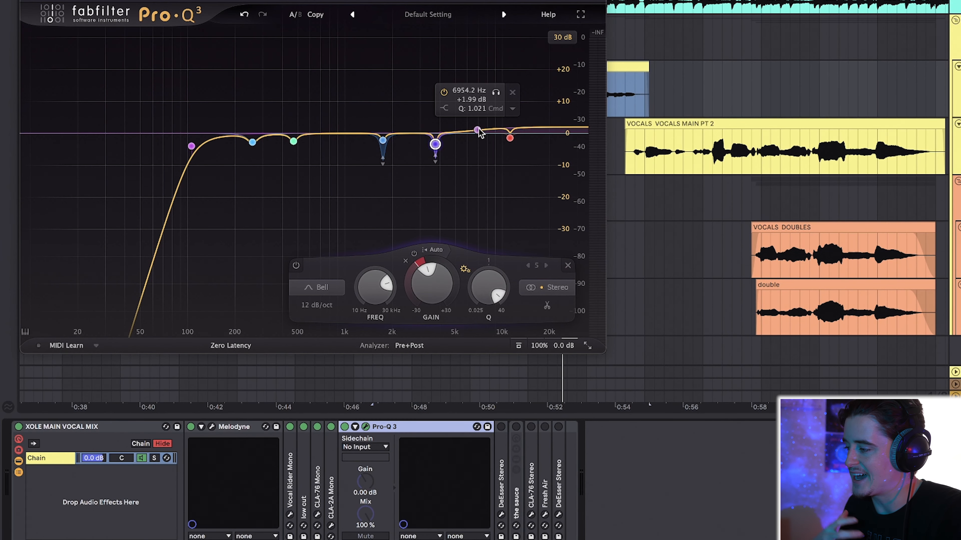
{"action": "left_click", "coordinate": [478, 131]}
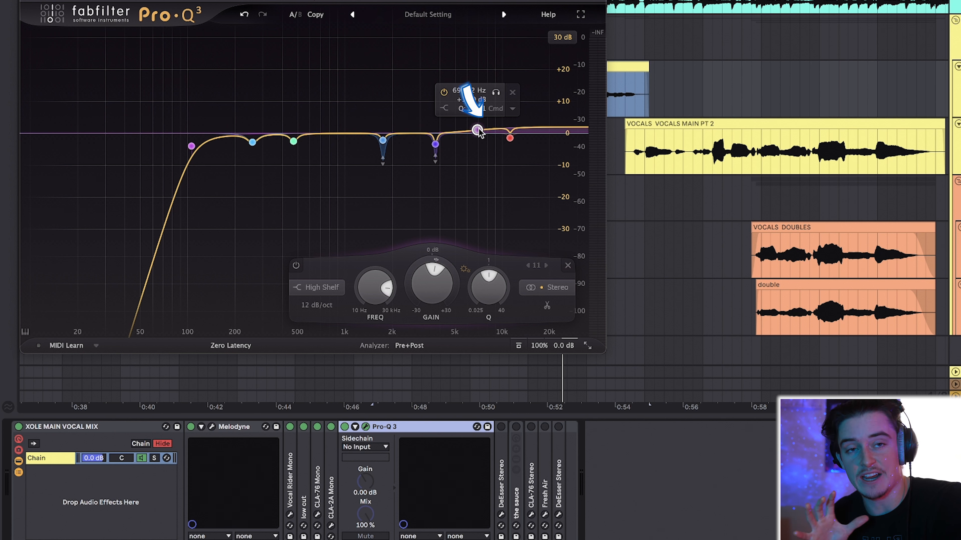
{"action": "left_click", "coordinate": [509, 138]}
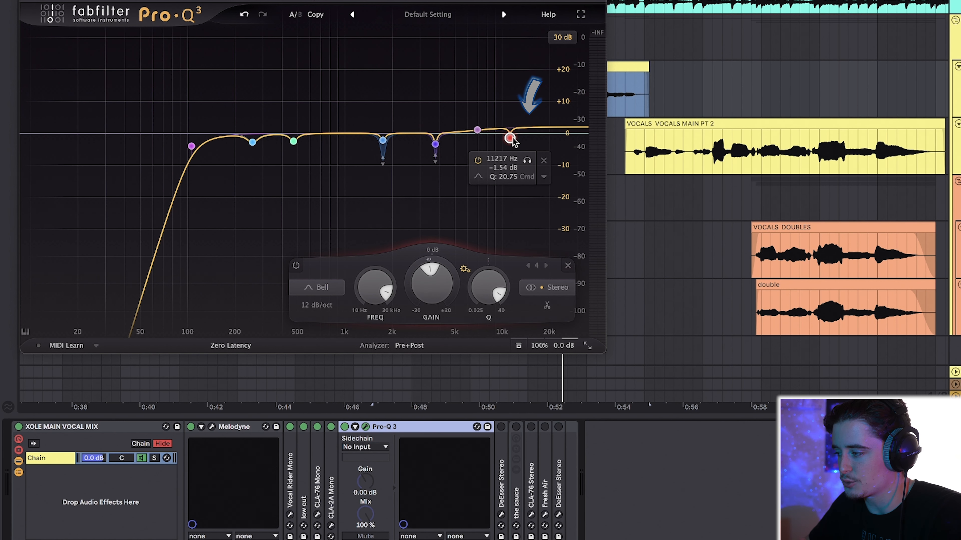
{"action": "left_click", "coordinate": [435, 144]}
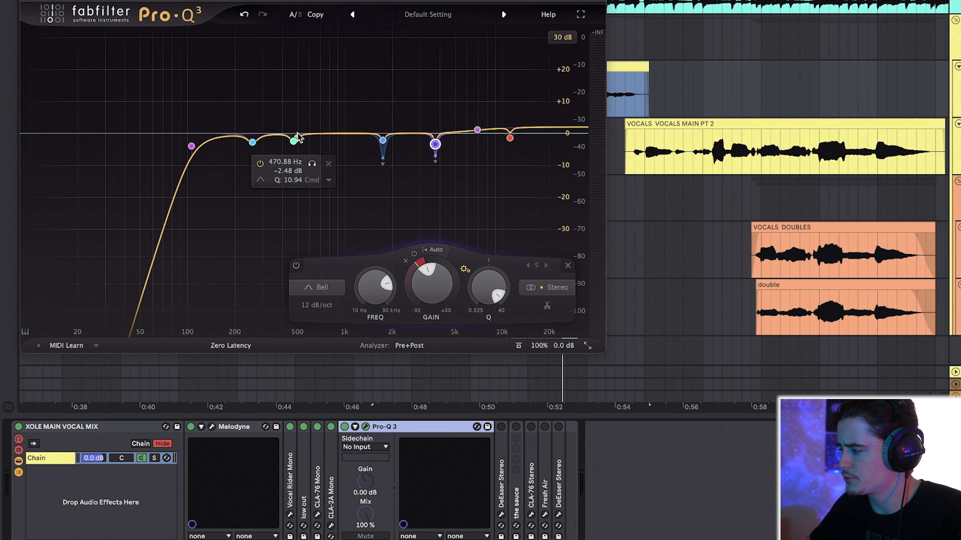
{"action": "left_click", "coordinate": [293, 141]}
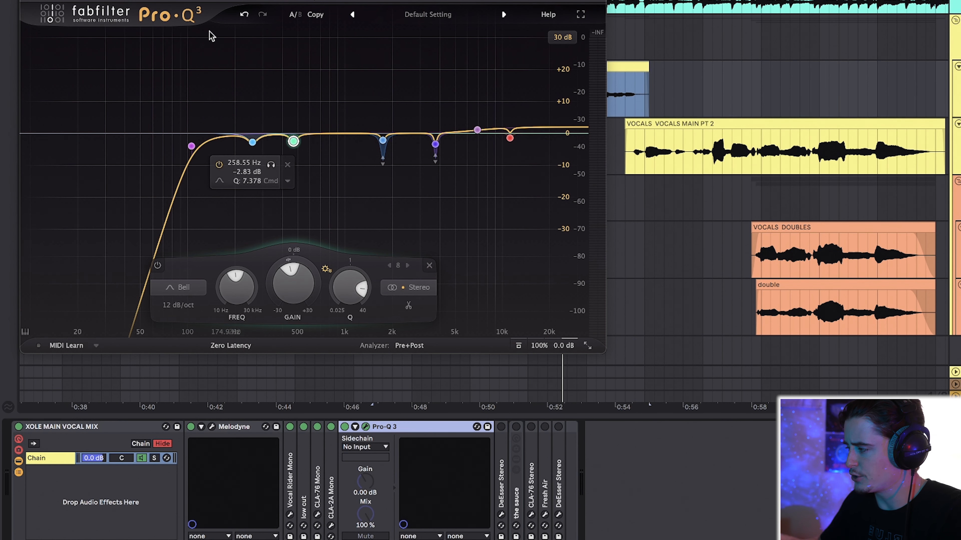
{"action": "left_click", "coordinate": [27, 2]}
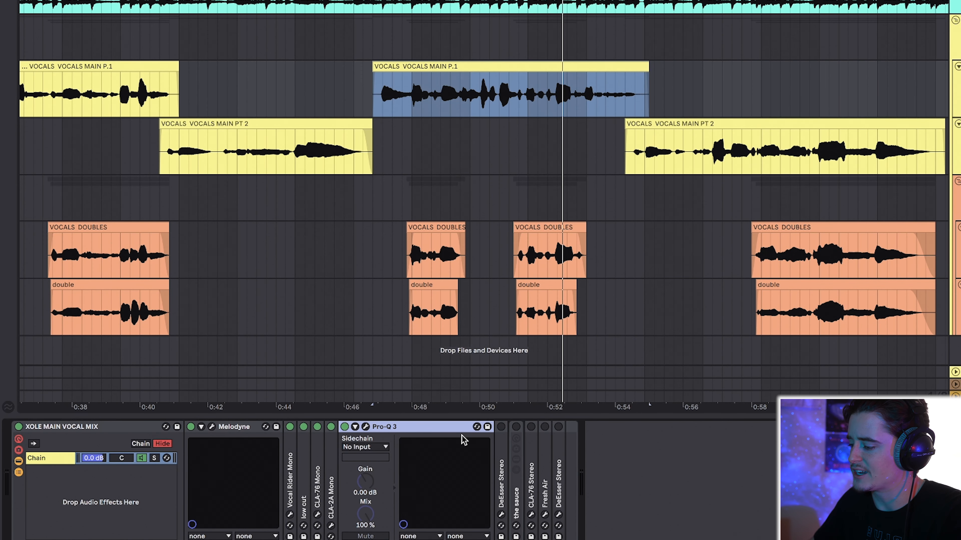
Enable the first DeEsser Stereo on main 1, play the vocal with its window open, and close the window.
{"action": "double_click", "coordinate": [502, 460]}
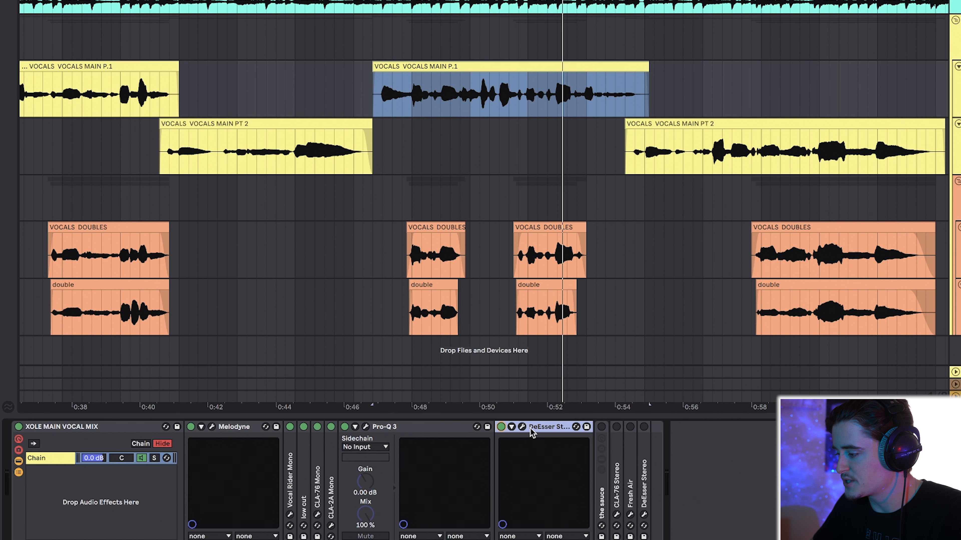
{"action": "left_click", "coordinate": [522, 426]}
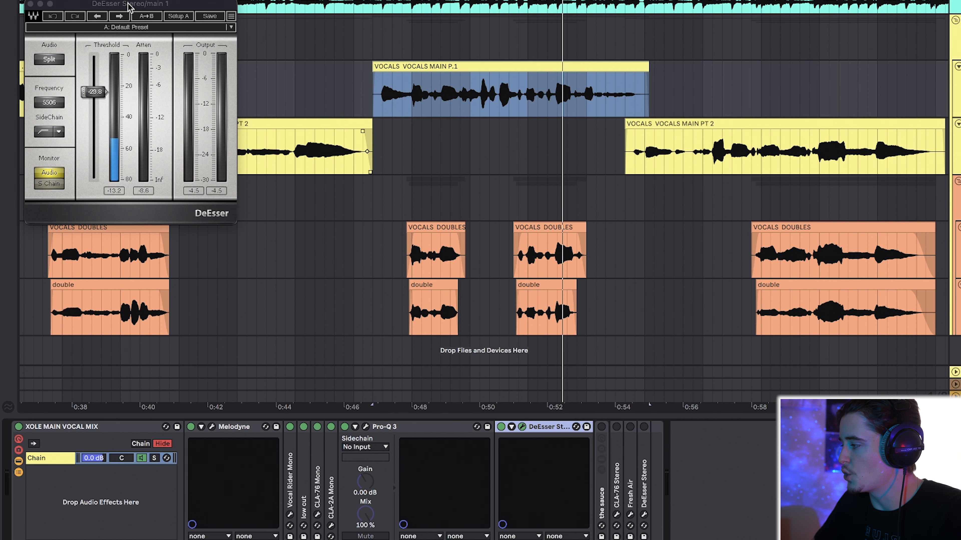
{"action": "left_click_drag", "start_coordinate": [128, 3], "coordinate": [307, 102]}
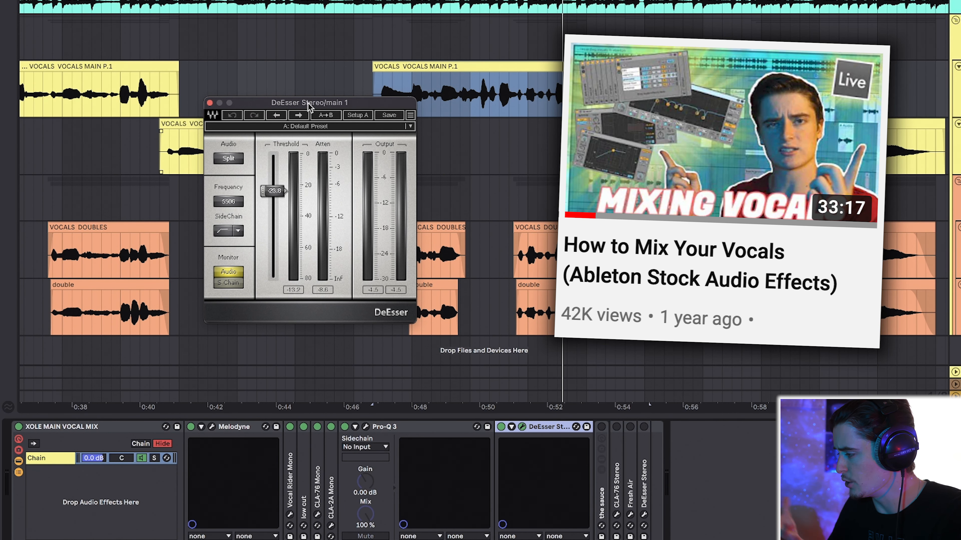
{"action": "key", "text": "space"}
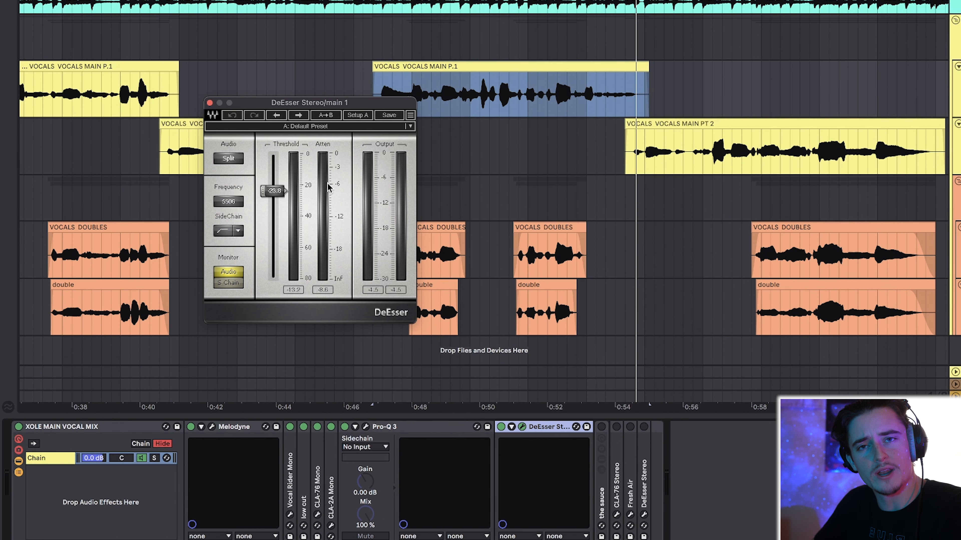
{"action": "left_click", "coordinate": [210, 103]}
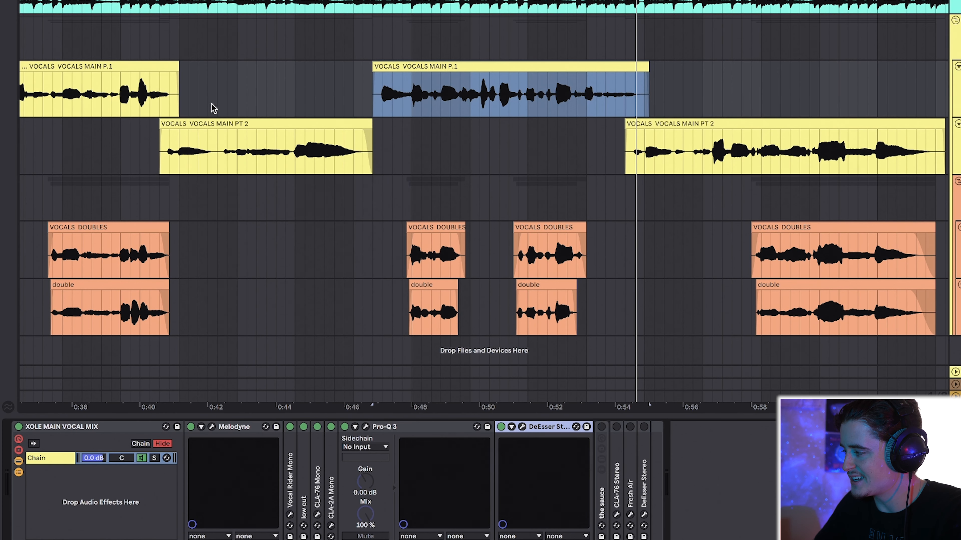
Enable the sauce rack on main 1, audition its parallel comp chain in solo, and release the solo.
{"action": "scroll", "coordinate": [660, 132], "scroll_direction": "right", "scroll_amount": 5}
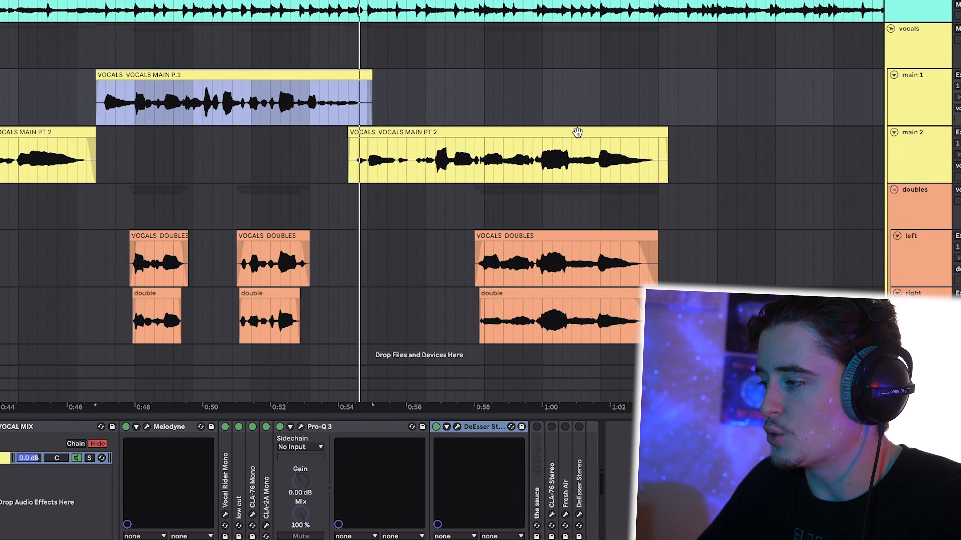
{"action": "left_click", "coordinate": [642, 132]}
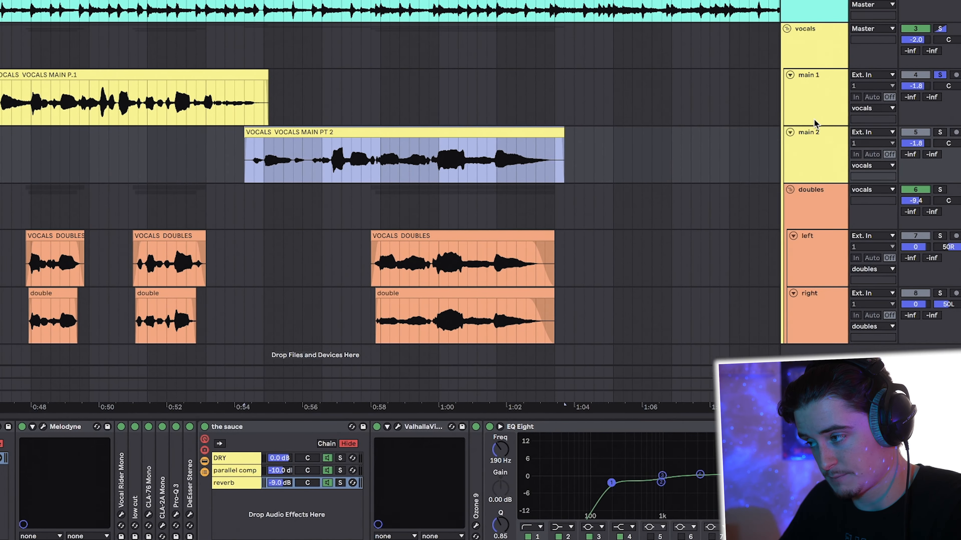
{"action": "left_click", "coordinate": [893, 108]}
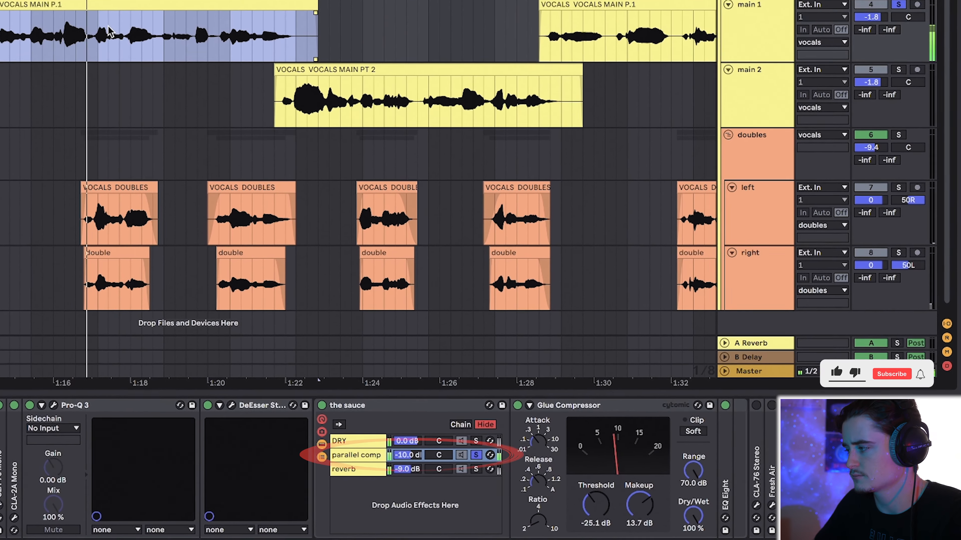
{"action": "key", "text": "space"}
{"action": "left_click", "coordinate": [341, 450]}
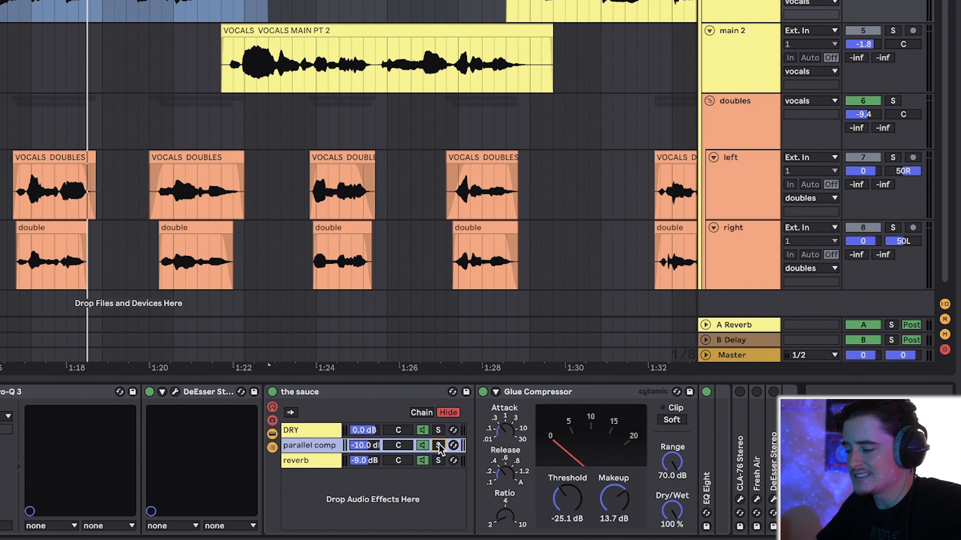
Play the vocal with the DRY chain of the sauce rack soloed, adding parallel comp and ending on the reverb chain.
{"action": "left_click", "coordinate": [438, 431]}
{"action": "key", "text": "space"}
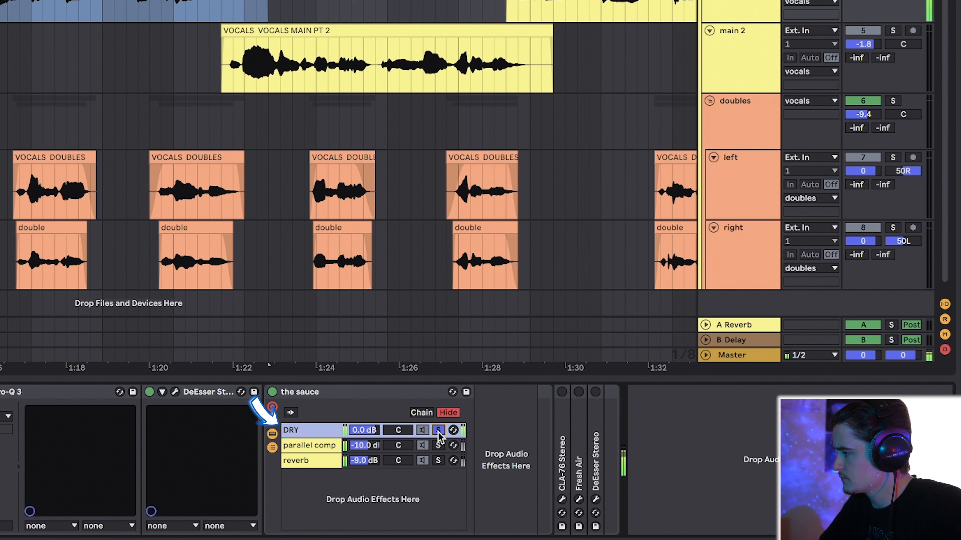
{"action": "left_click", "coordinate": [438, 445]}
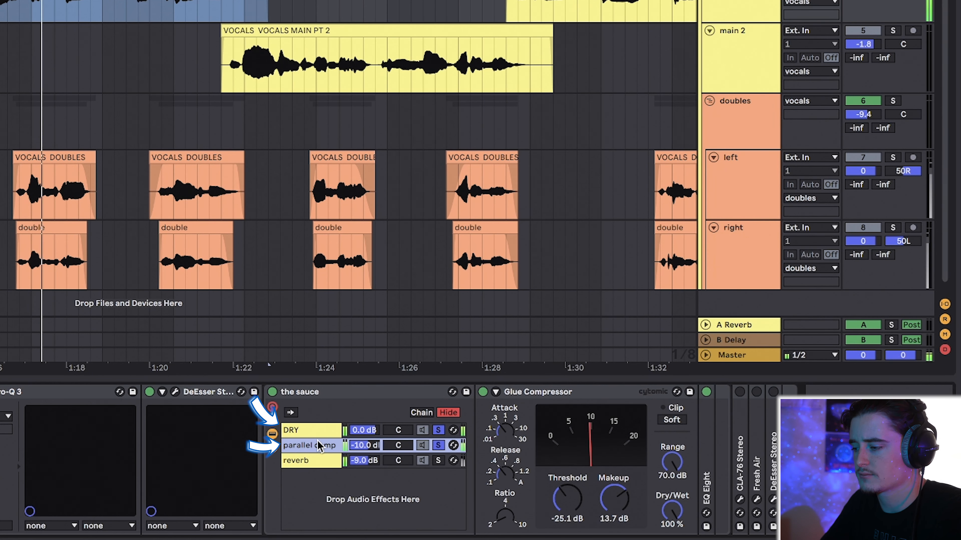
{"action": "left_click", "coordinate": [438, 460]}
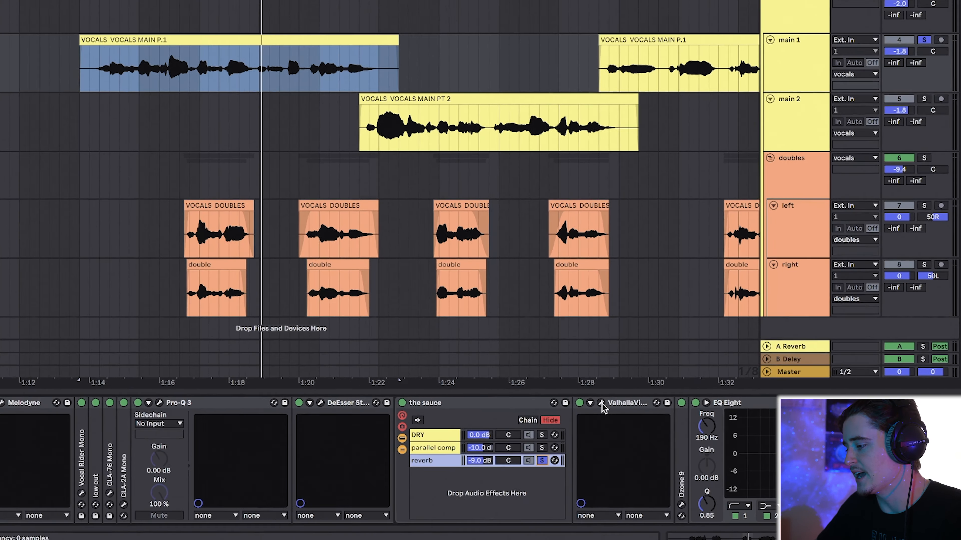
Inspect the ValhallaVintageVerb settings in the reverb chain of the sauce rack and close the plug-in window.
{"action": "left_click", "coordinate": [602, 403]}
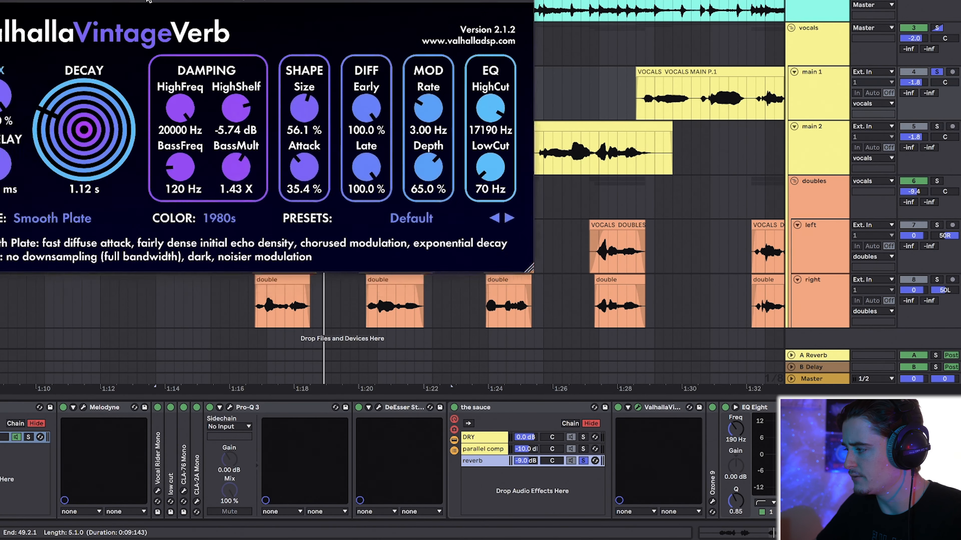
{"action": "left_click_drag", "start_coordinate": [147, 0], "coordinate": [226, 137]}
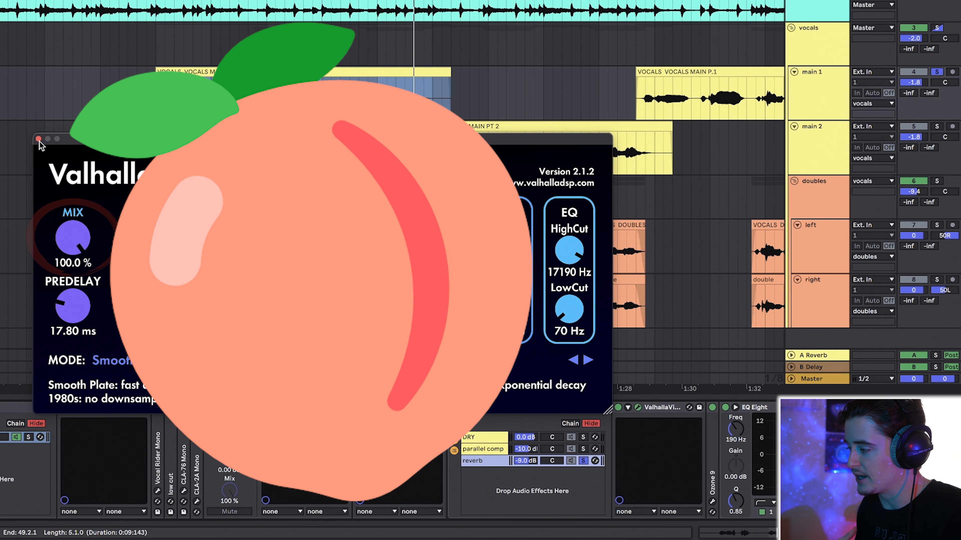
{"action": "left_click", "coordinate": [39, 139]}
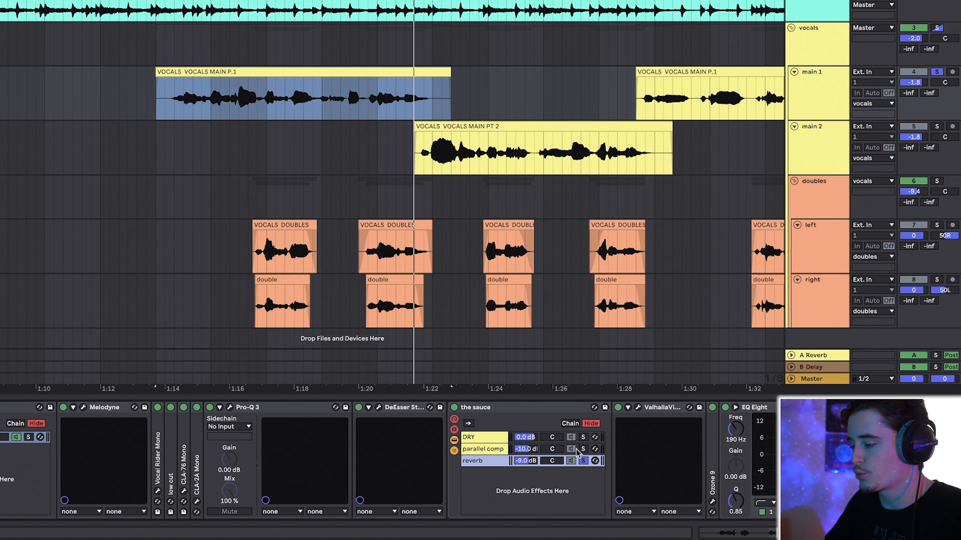
Solo the DRY and parallel comp chains together, play the vocal, and add the reverb chain to the solo.
{"action": "left_click", "coordinate": [583, 450]}
{"action": "left_click", "coordinate": [583, 438]}
{"action": "left_click", "coordinate": [583, 450], "text": "super"}
{"action": "left_click", "coordinate": [571, 461]}
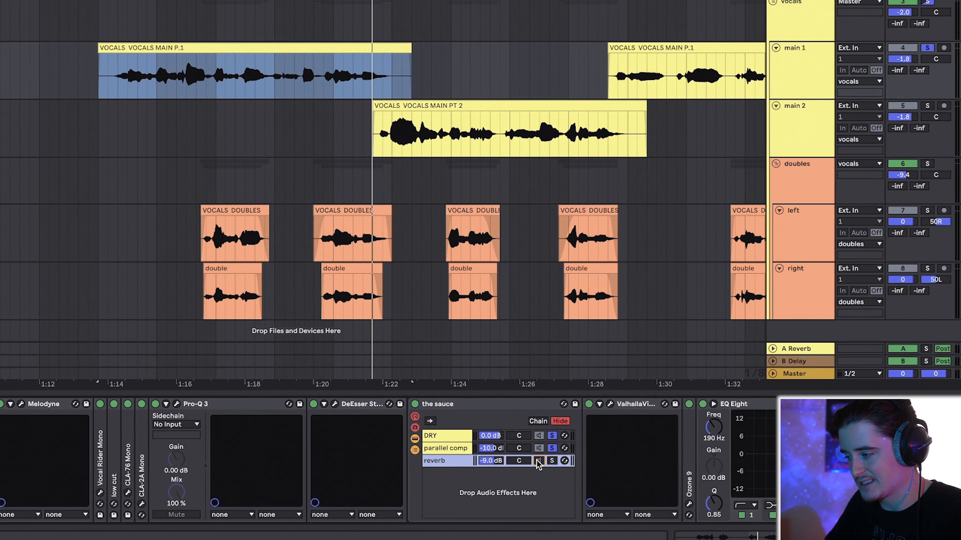
{"action": "key", "text": "space"}
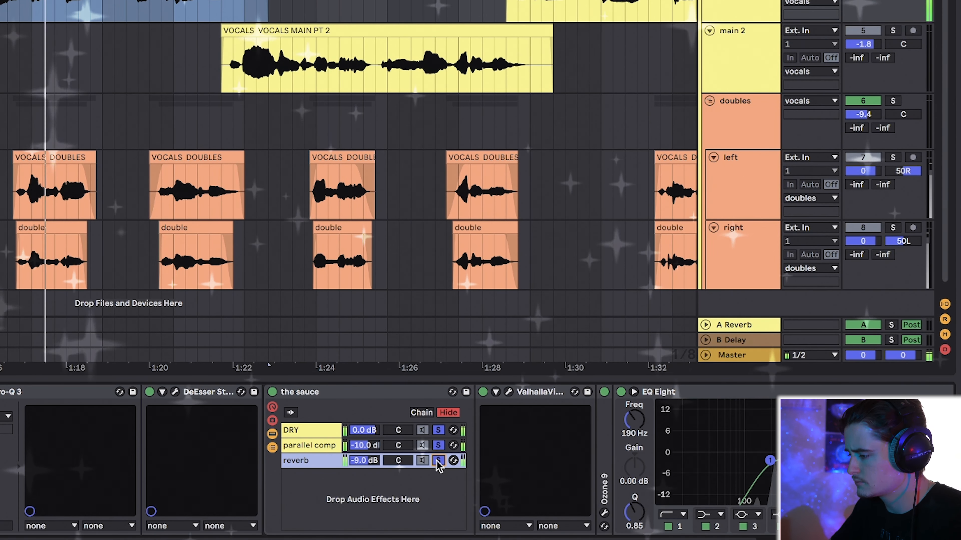
Fold the sauce rack away, then unfold and enable CLA-76 Stereo on main 1 while playing the vocal.
{"action": "double_click", "coordinate": [333, 388]}
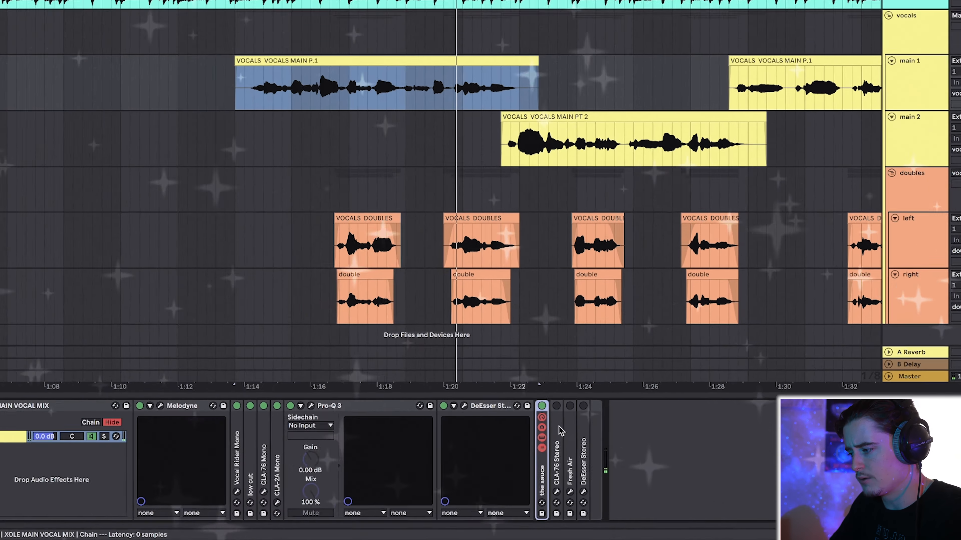
{"action": "double_click", "coordinate": [291, 396]}
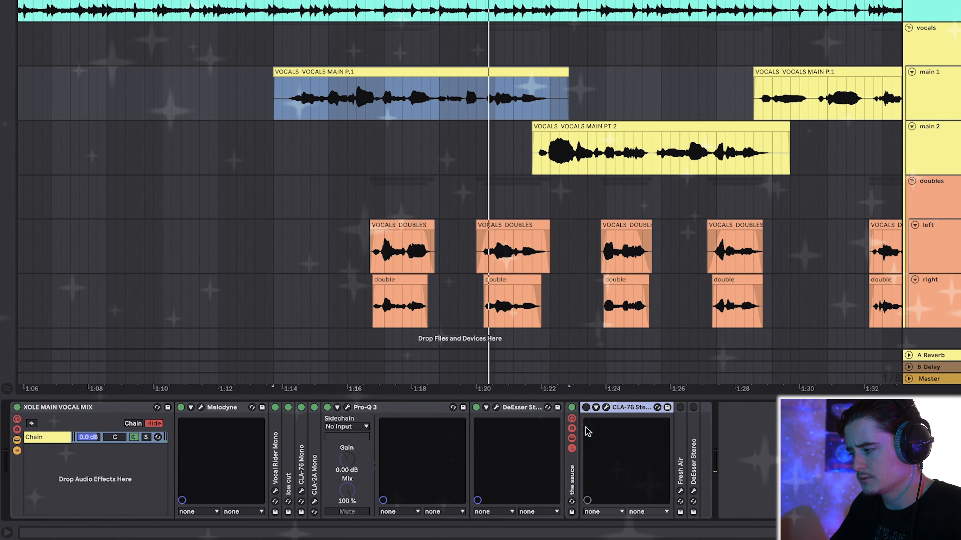
{"action": "left_click", "coordinate": [604, 408]}
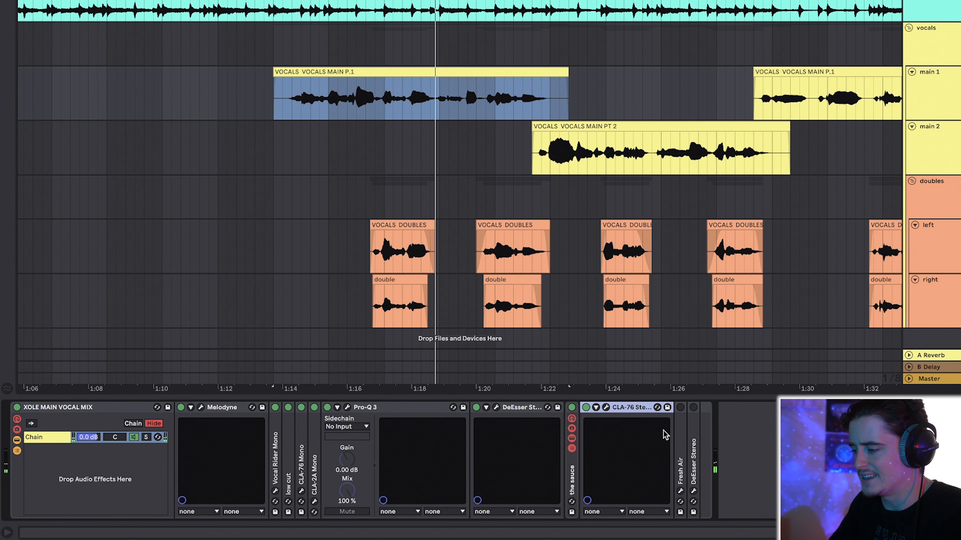
Unfold and enable Fresh Air on main 1, play the vocal with its window open, and close the window.
{"action": "double_click", "coordinate": [681, 441]}
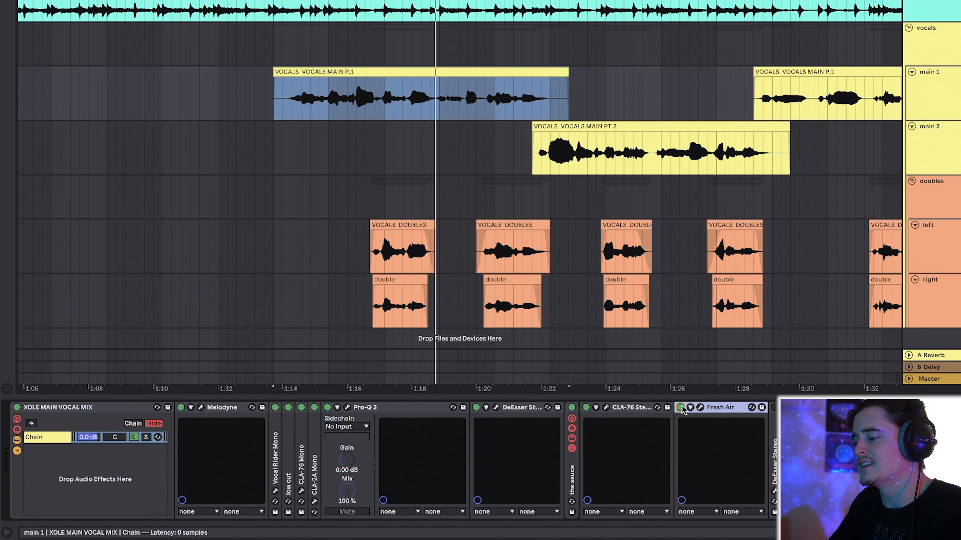
{"action": "left_click", "coordinate": [700, 407]}
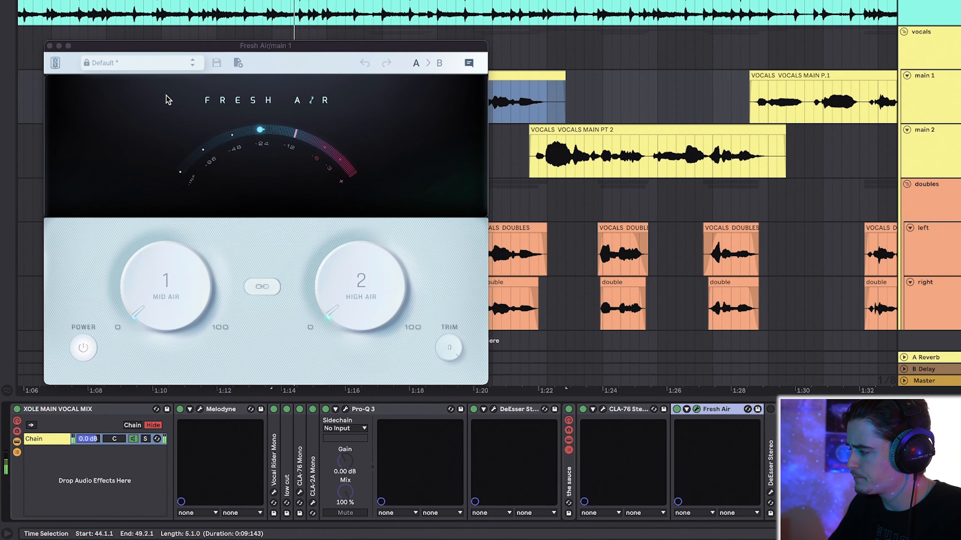
{"action": "left_click", "coordinate": [50, 42]}
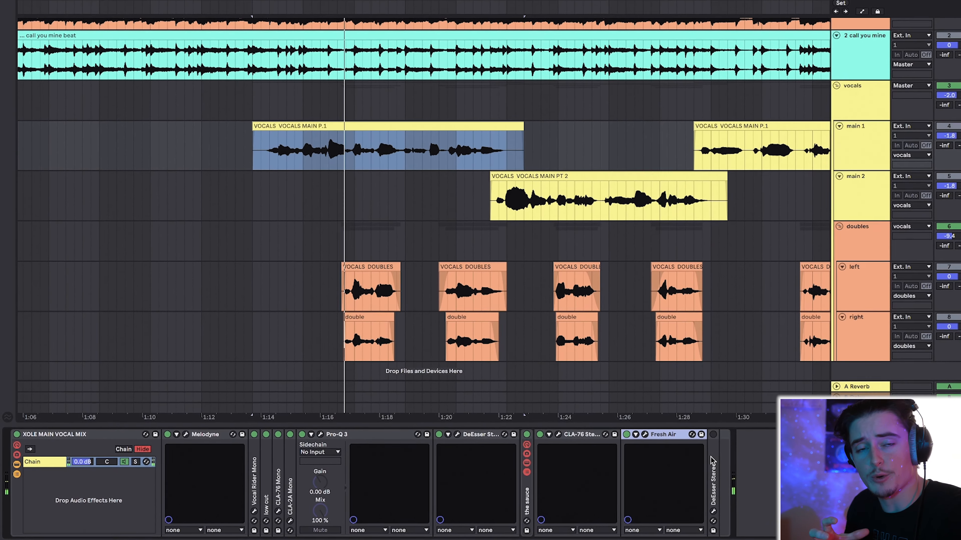
Enable the last DeEsser Stereo on main 1, check its window, and play the song with the full vocal chain.
{"action": "double_click", "coordinate": [711, 458]}
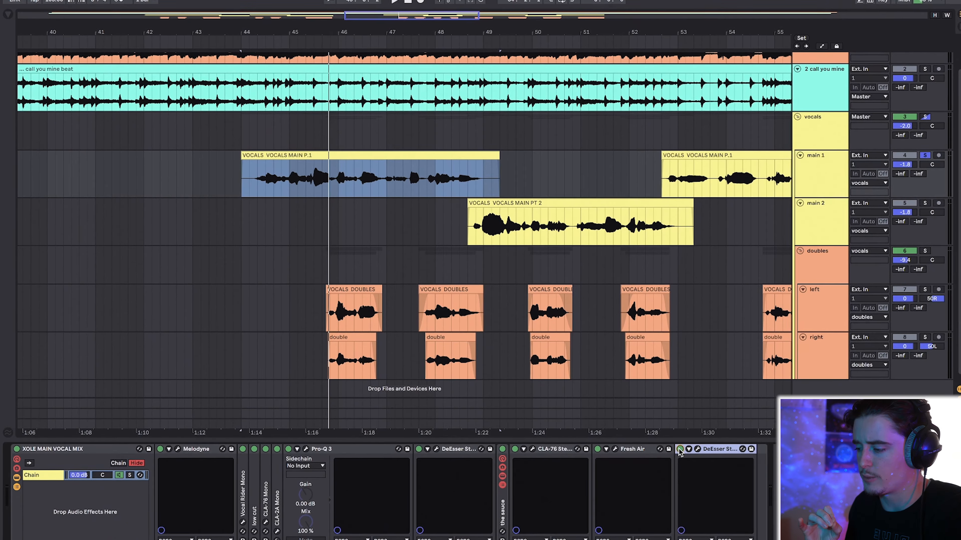
{"action": "left_click", "coordinate": [697, 449]}
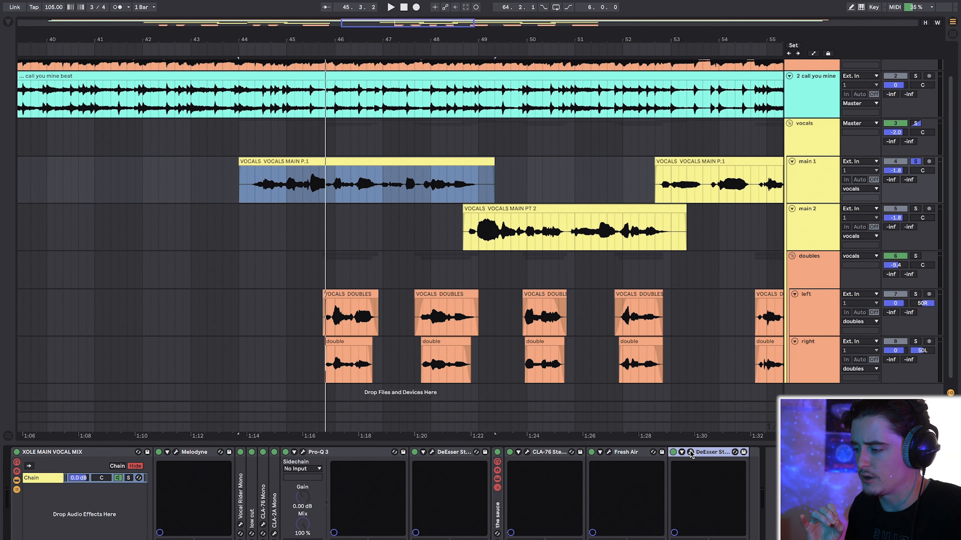
{"action": "left_click", "coordinate": [244, 233]}
{"action": "key", "text": "space"}
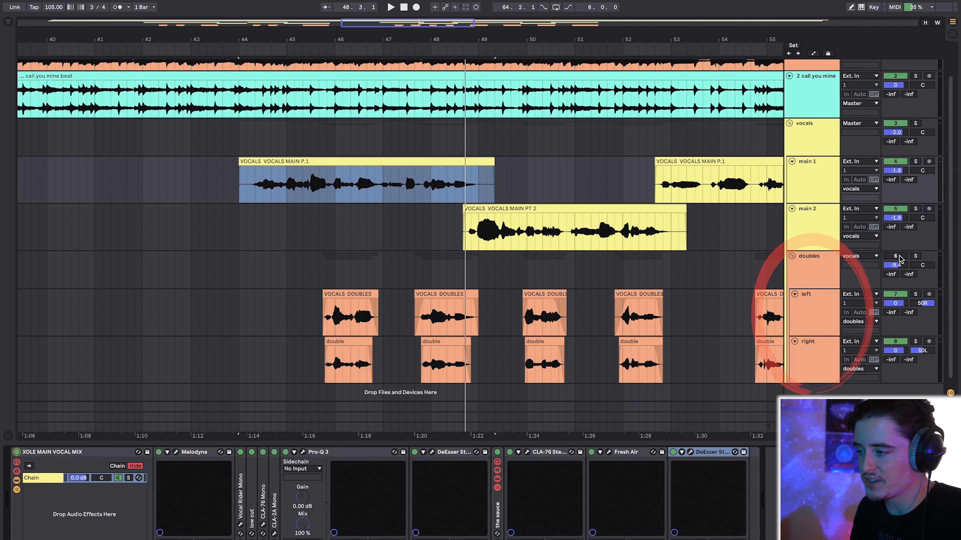
Inspect Auto-Tune EFX on the left doubles track, close its window, and compare the device chain with main 1.
{"action": "left_click", "coordinate": [805, 311]}
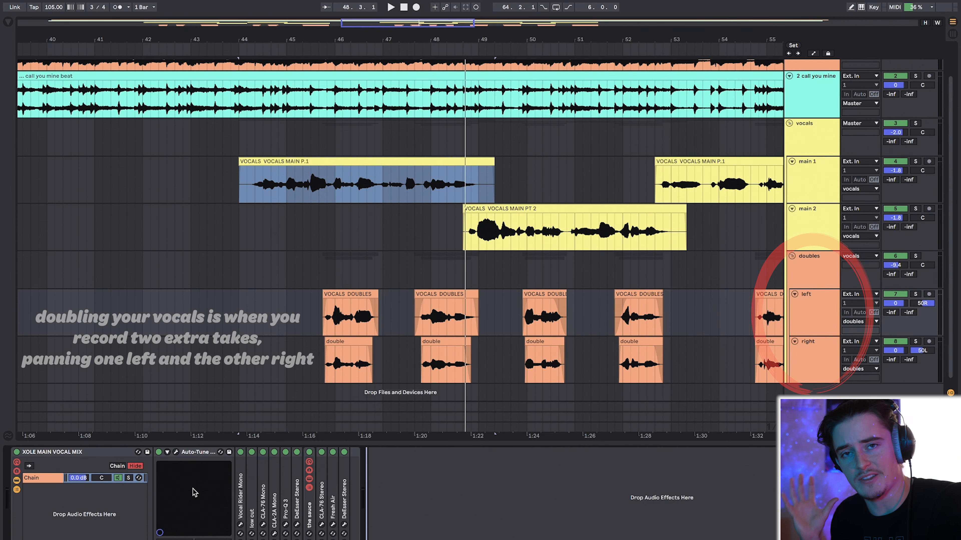
{"action": "left_click", "coordinate": [201, 453]}
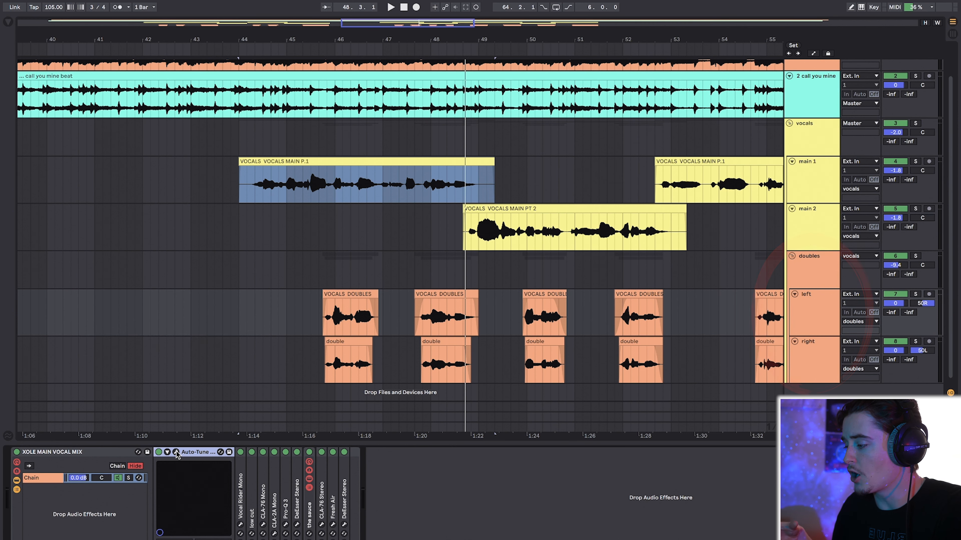
{"action": "left_click", "coordinate": [176, 453]}
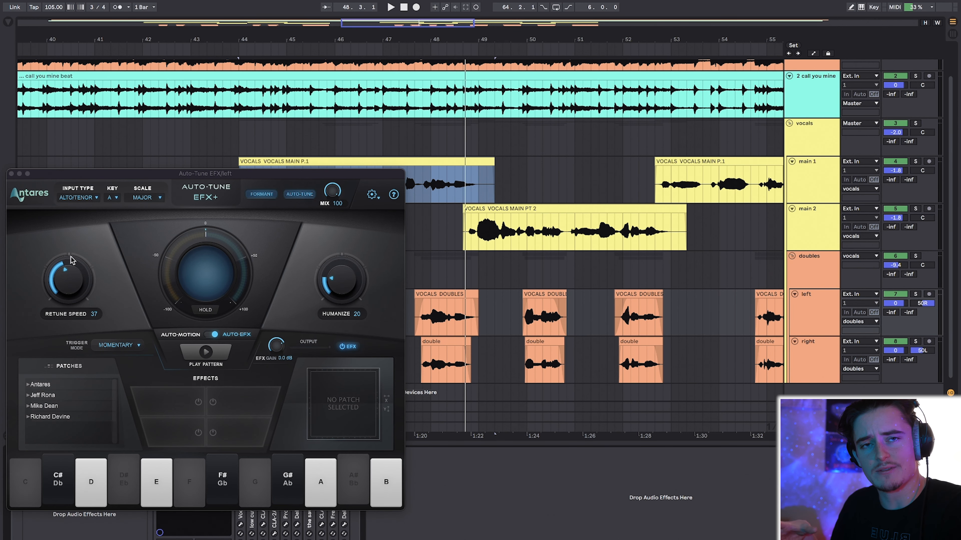
{"action": "left_click", "coordinate": [11, 175]}
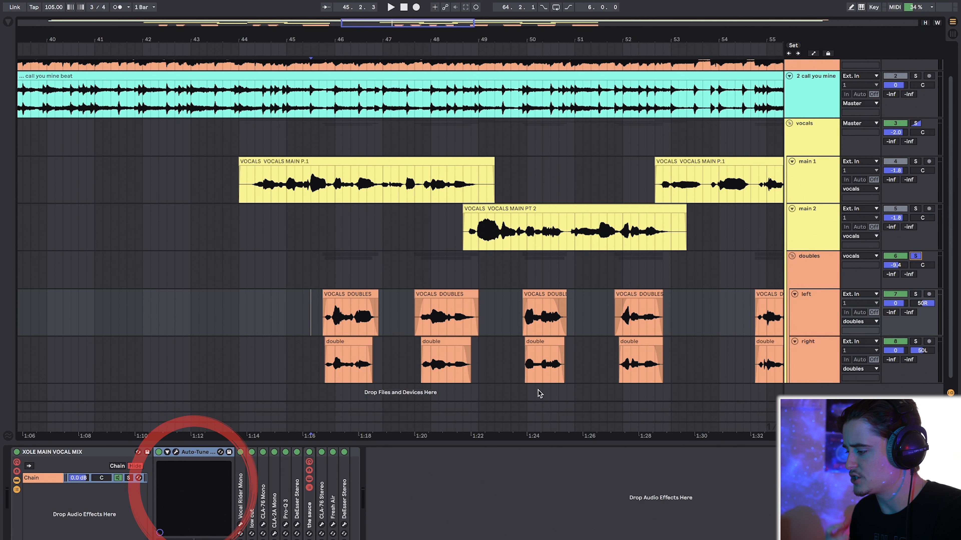
{"action": "left_click", "coordinate": [822, 198]}
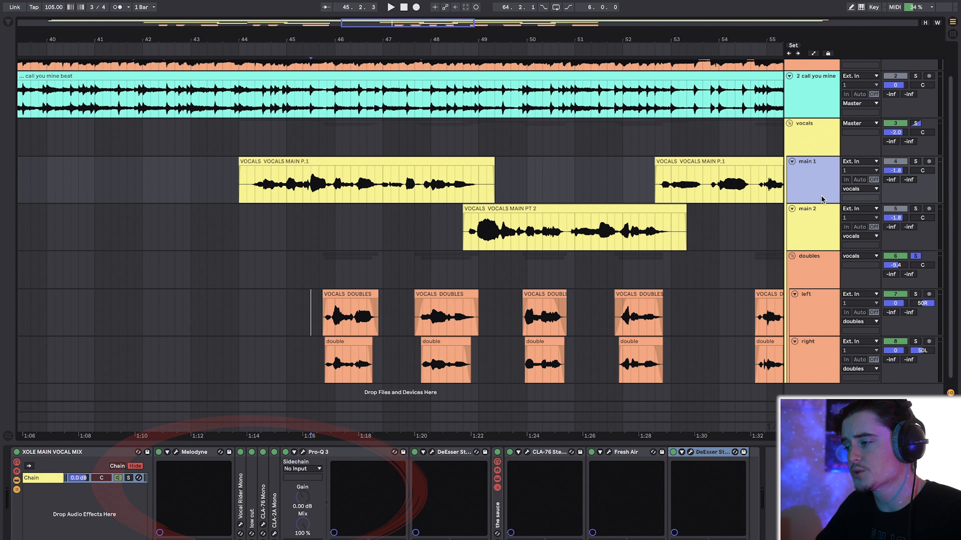
Compare the doubles group with ValhallaVintageVerb and EQ Eight bypassed and enabled during playback, leaving both enabled.
{"action": "left_click", "coordinate": [813, 276]}
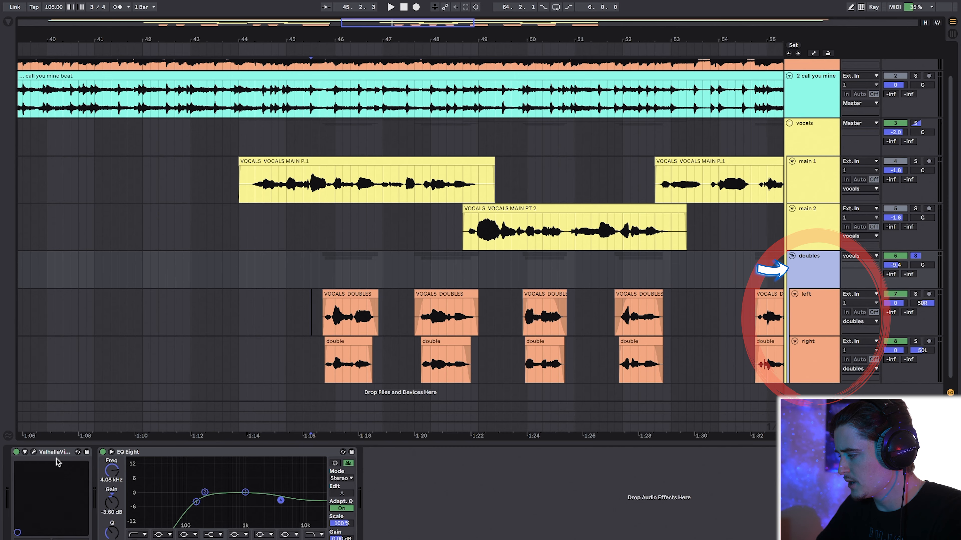
{"action": "left_click", "coordinate": [157, 453]}
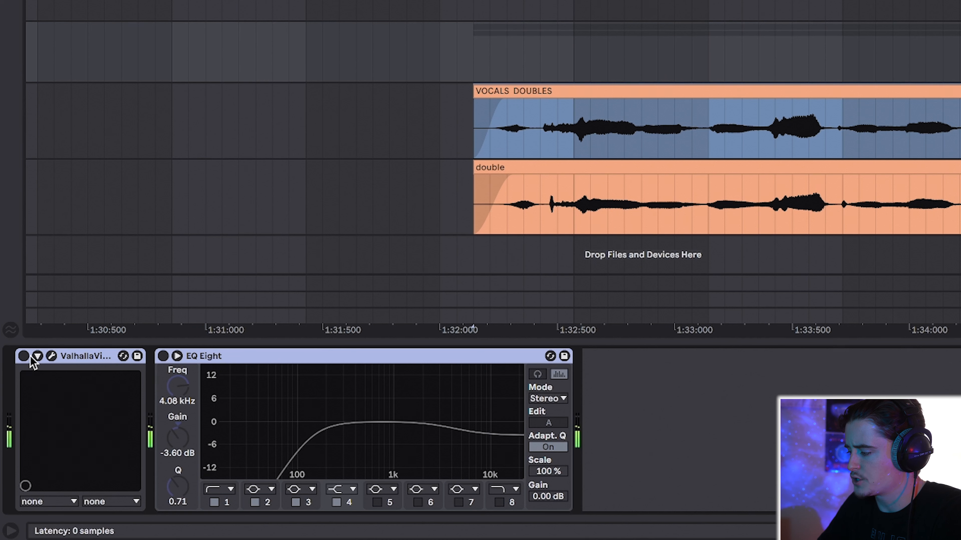
{"action": "left_click", "coordinate": [24, 356]}
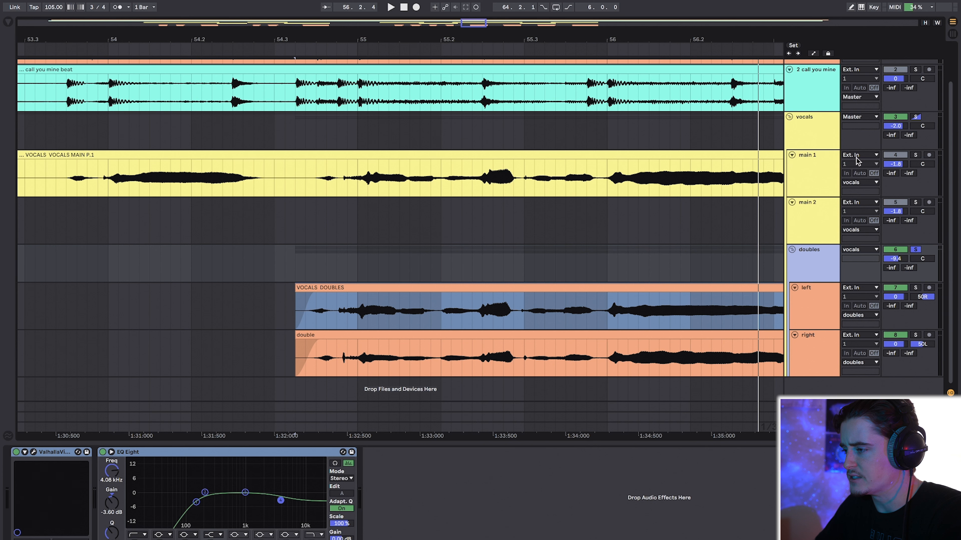
Solo main 1, play it from where the doubles clips start, and compare its device chain with the doubles group's chain.
{"action": "left_click", "coordinate": [816, 164]}
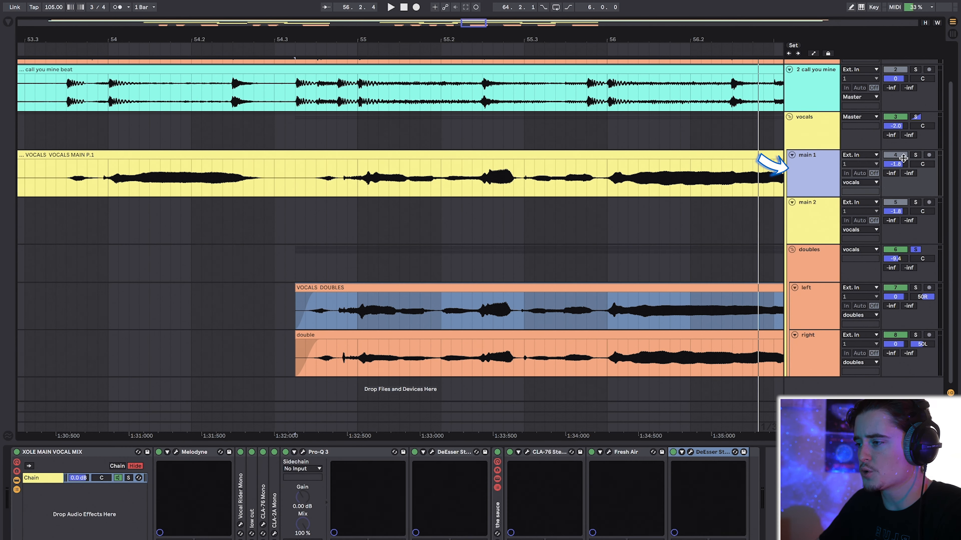
{"action": "left_click", "coordinate": [915, 155]}
{"action": "left_click", "coordinate": [296, 184]}
{"action": "key", "text": "space"}
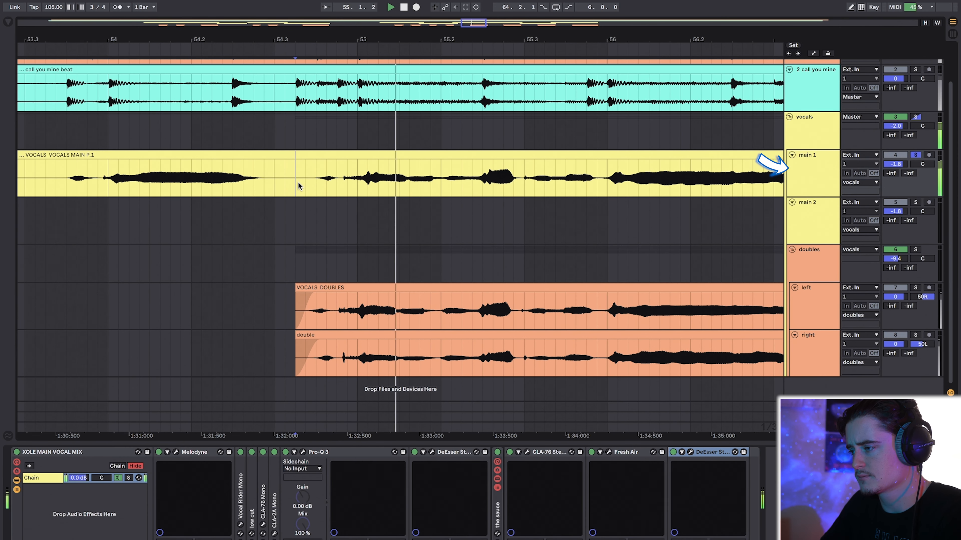
{"action": "left_click", "coordinate": [815, 273]}
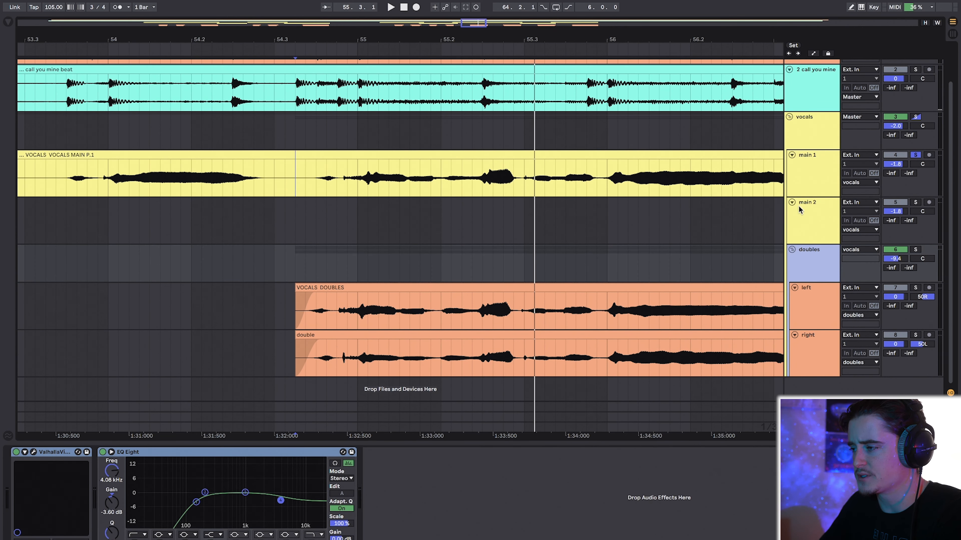
Play main 1 on its own, add the doubles group to the solo, and listen to both together.
{"action": "left_click", "coordinate": [807, 178]}
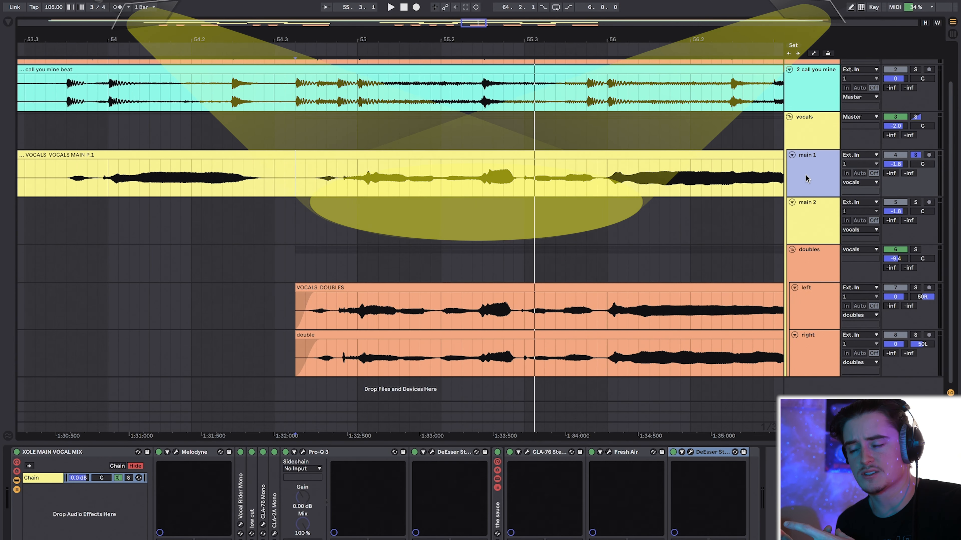
{"action": "key", "text": "space"}
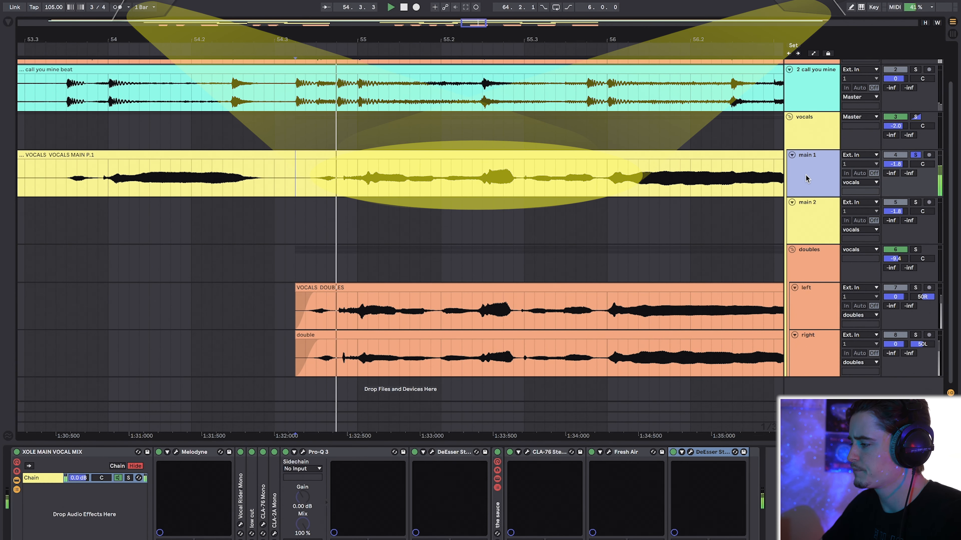
{"action": "left_click", "coordinate": [916, 250]}
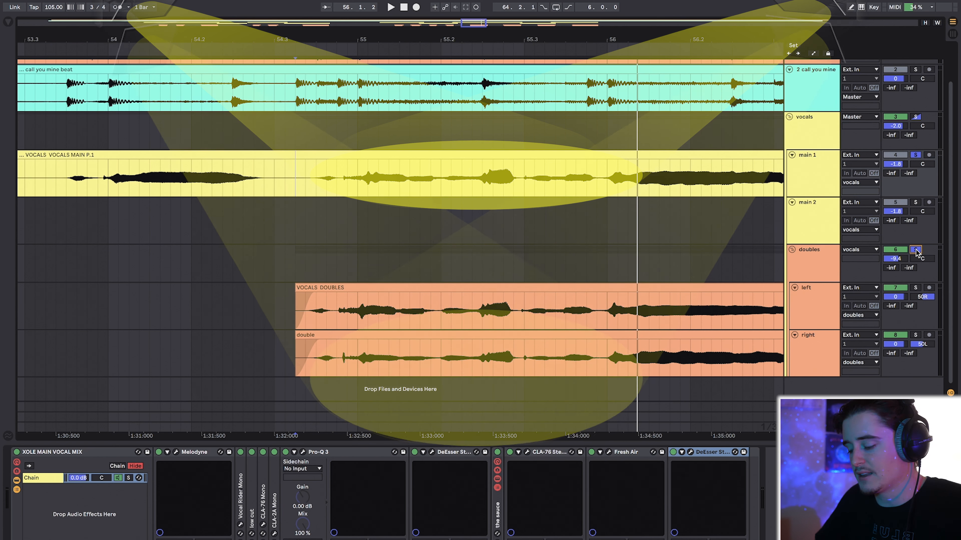
{"action": "left_click", "coordinate": [809, 264]}
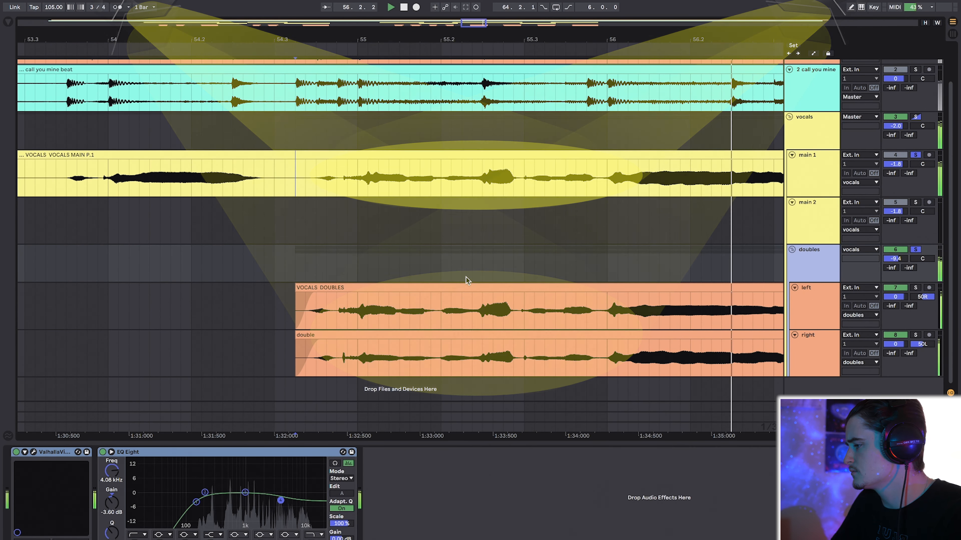
Show the verse vocals in the arrangement and play the vocals group through its group vocal chain.
{"action": "scroll", "coordinate": [466, 277], "scroll_direction": "down", "scroll_amount": 10}
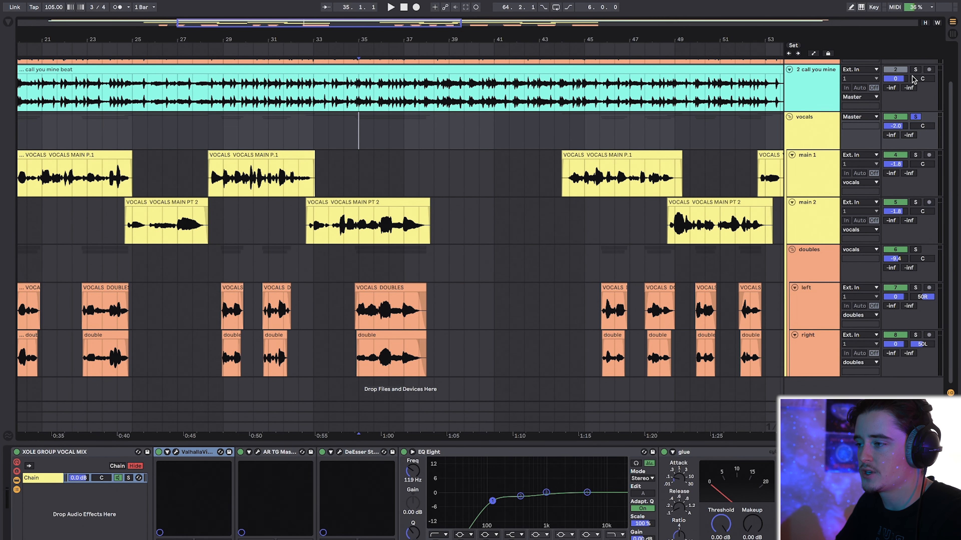
{"action": "key", "text": "space"}
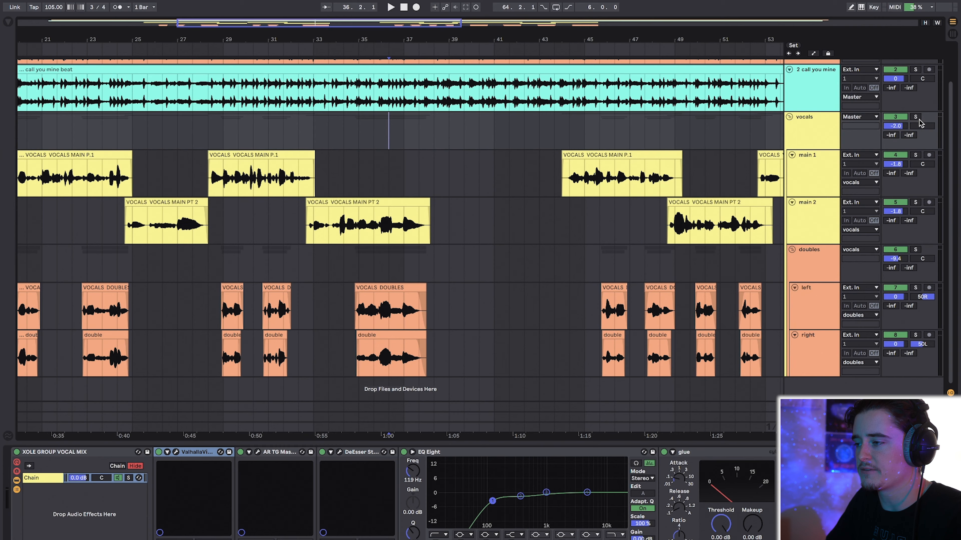
{"action": "key", "text": "space"}
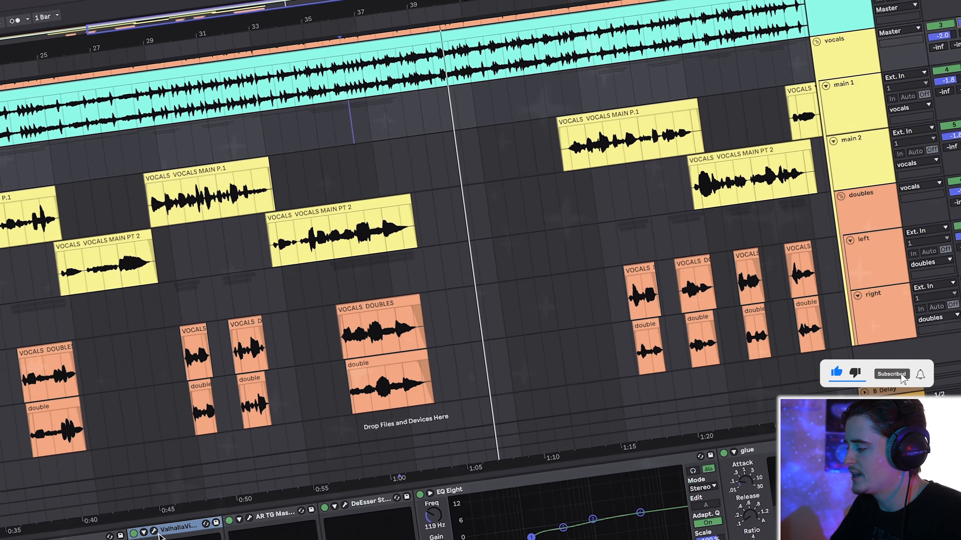
Open ValhallaVintageVerb on the vocals group, move its window below the group track, and show the automation lanes.
{"action": "left_click", "coordinate": [176, 452]}
{"action": "left_click_drag", "start_coordinate": [426, 218], "coordinate": [493, 244]}
{"action": "left_click", "coordinate": [804, 138]}
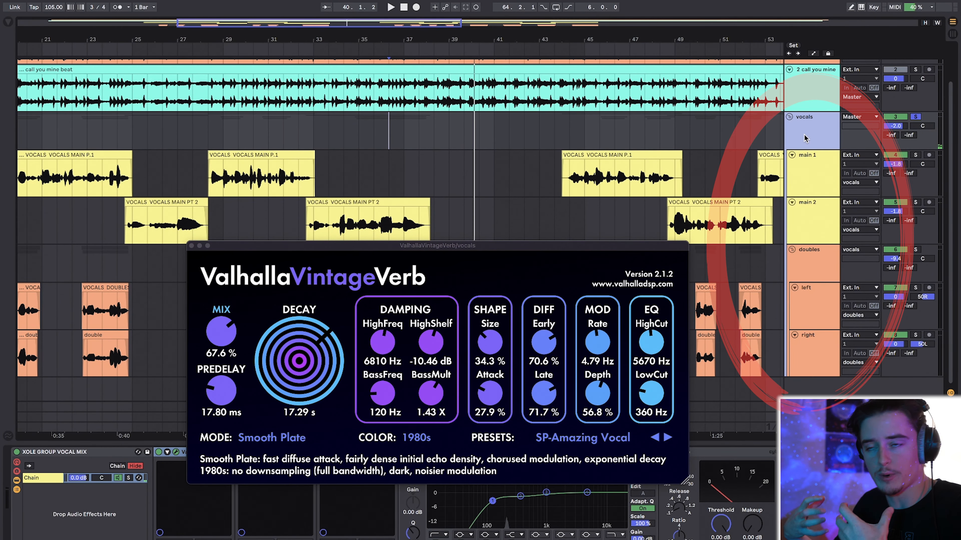
{"action": "key", "text": "a"}
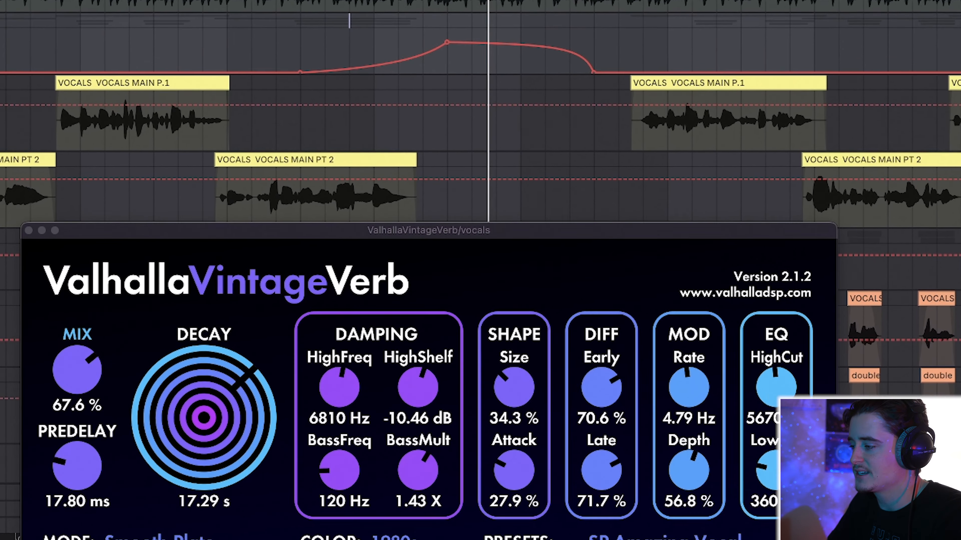
Play the vocals group through the reverb's Mix automation curve, starting before the gap between vocal phrases.
{"action": "left_click", "coordinate": [247, 32]}
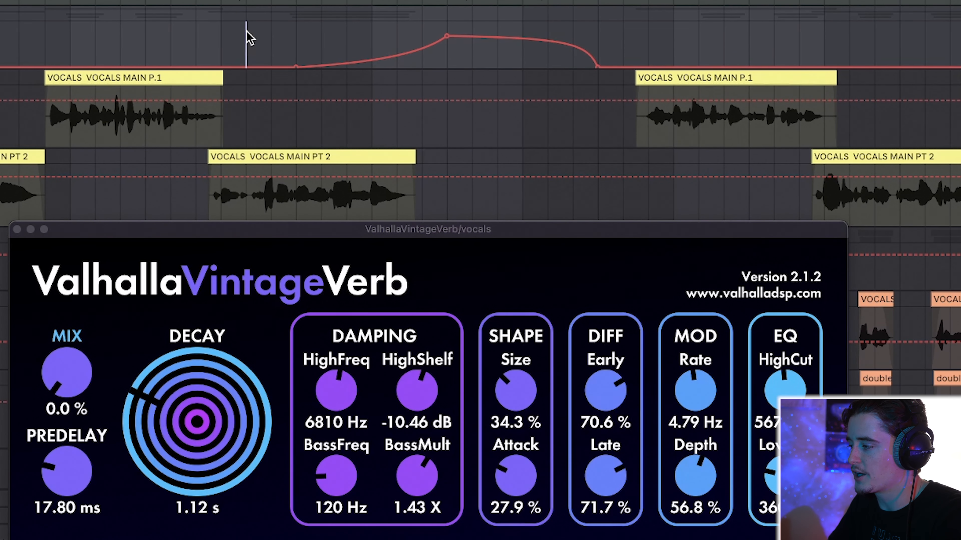
{"action": "key", "text": "space"}
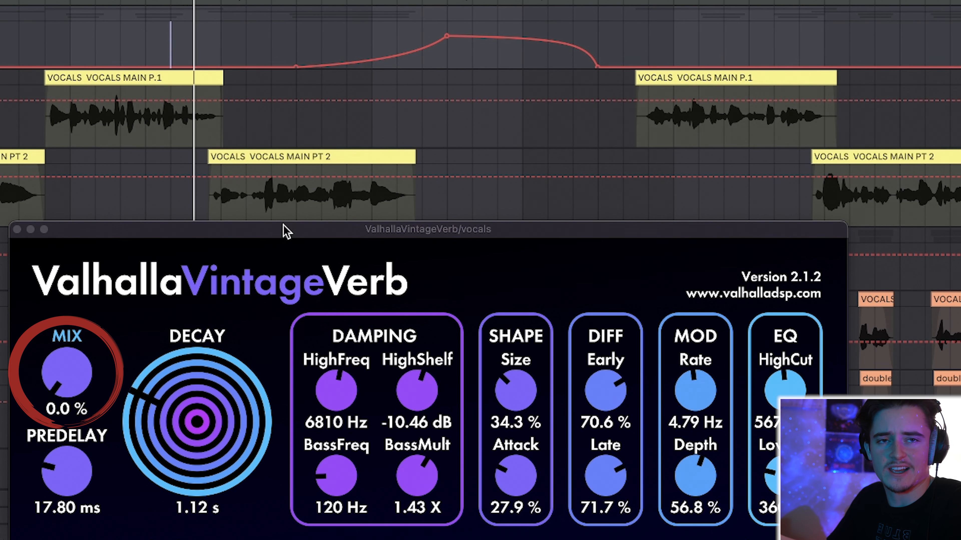
{"action": "left_click", "coordinate": [296, 54]}
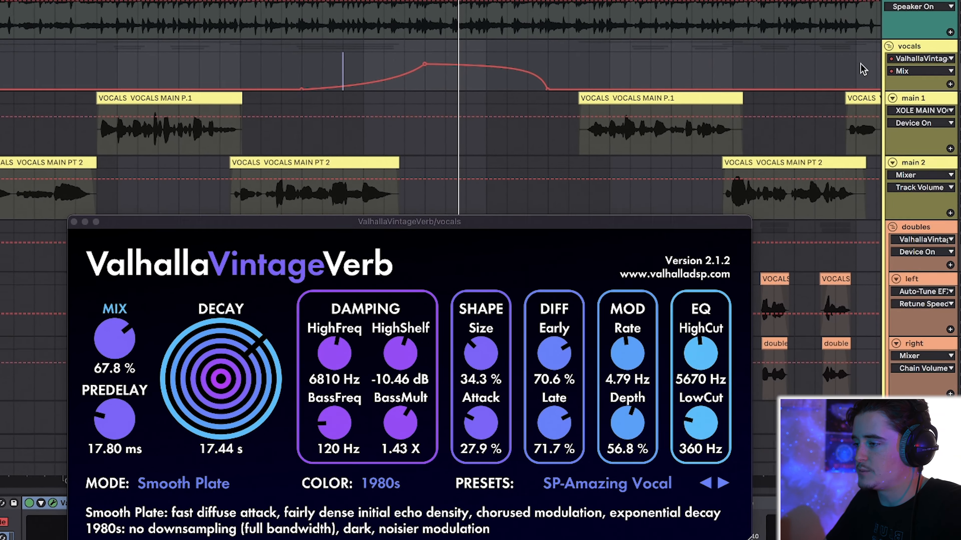
Show the vocals group's reverb Decay automation, clear its curve across the gap, and play the section without it.
{"action": "left_click", "coordinate": [873, 80]}
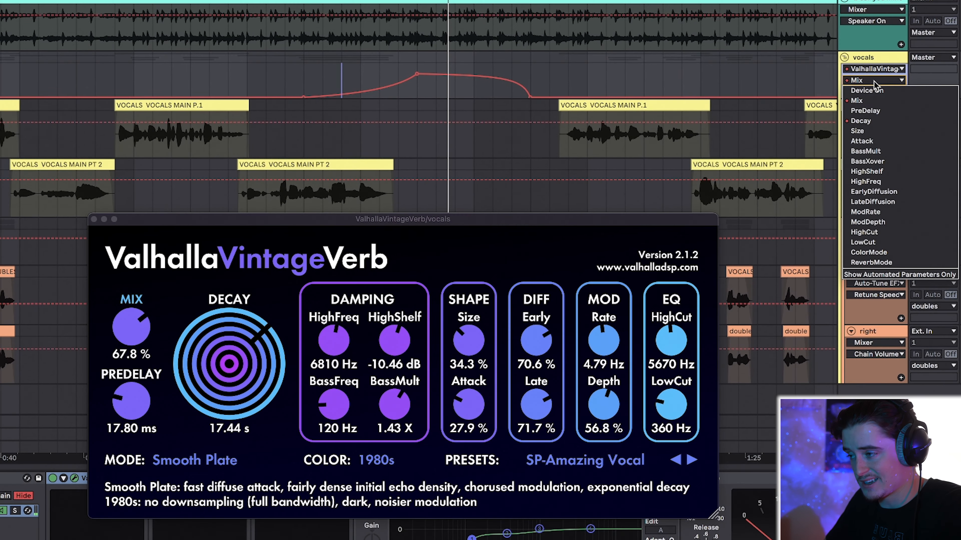
{"action": "left_click", "coordinate": [867, 121]}
{"action": "left_click_drag", "start_coordinate": [605, 72], "coordinate": [289, 74]}
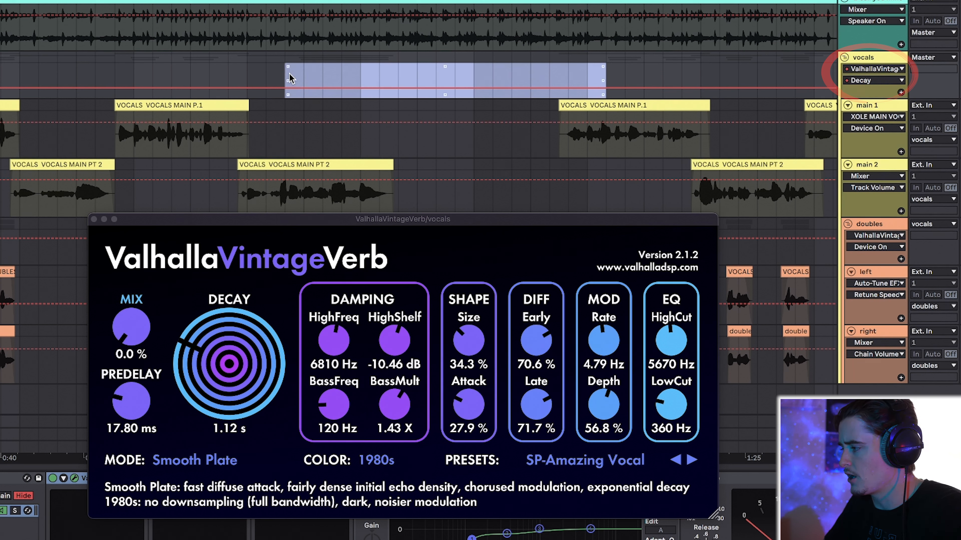
{"action": "left_click", "coordinate": [289, 78]}
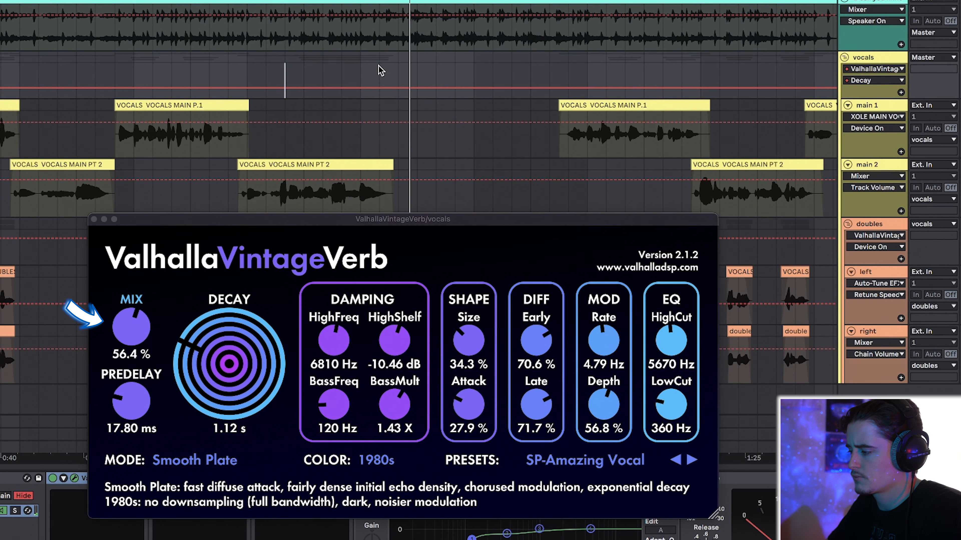
{"action": "mouse_move", "coordinate": [158, 332]}
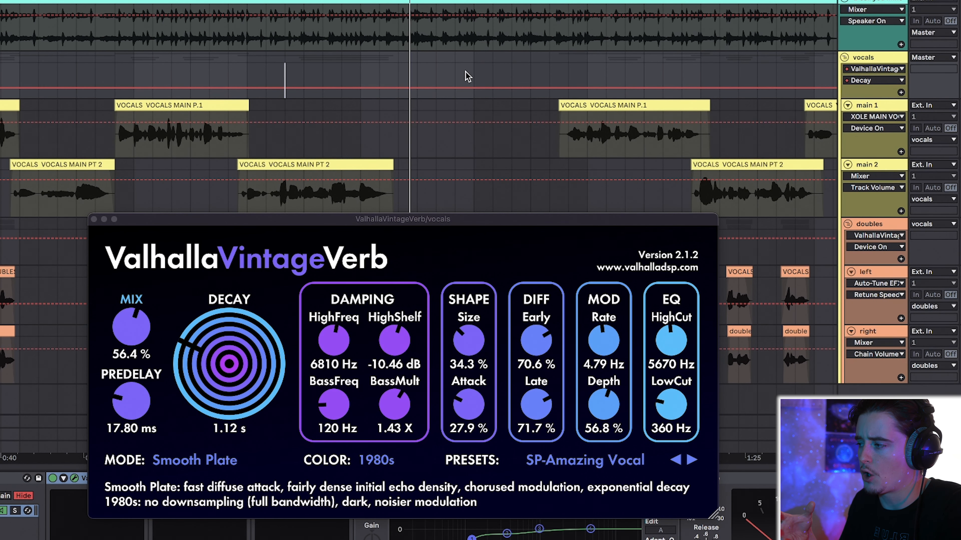
Paste the Decay automation curve back across the gap on the vocals group and play the section again.
{"action": "key", "text": "super+v"}
{"action": "left_click", "coordinate": [330, 67]}
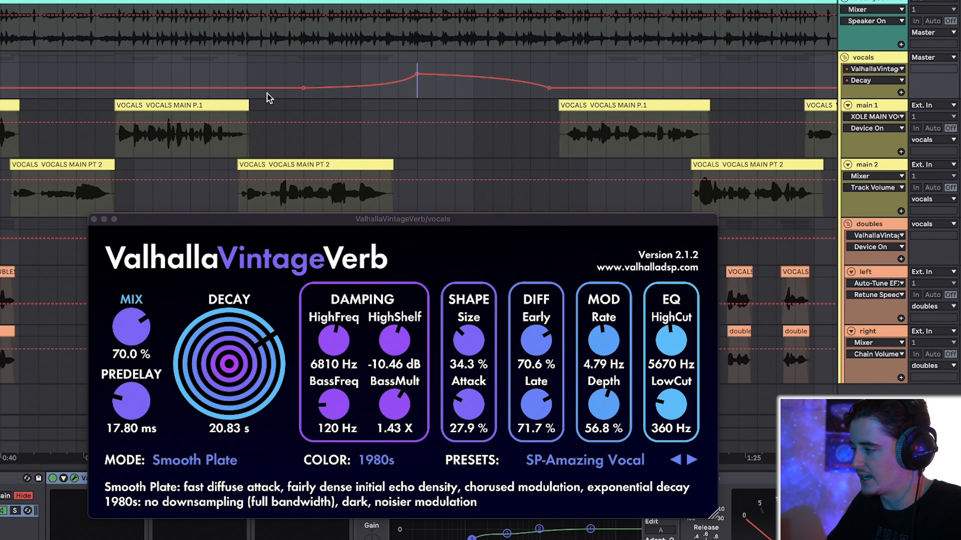
{"action": "left_click", "coordinate": [295, 60]}
{"action": "key", "text": "space"}
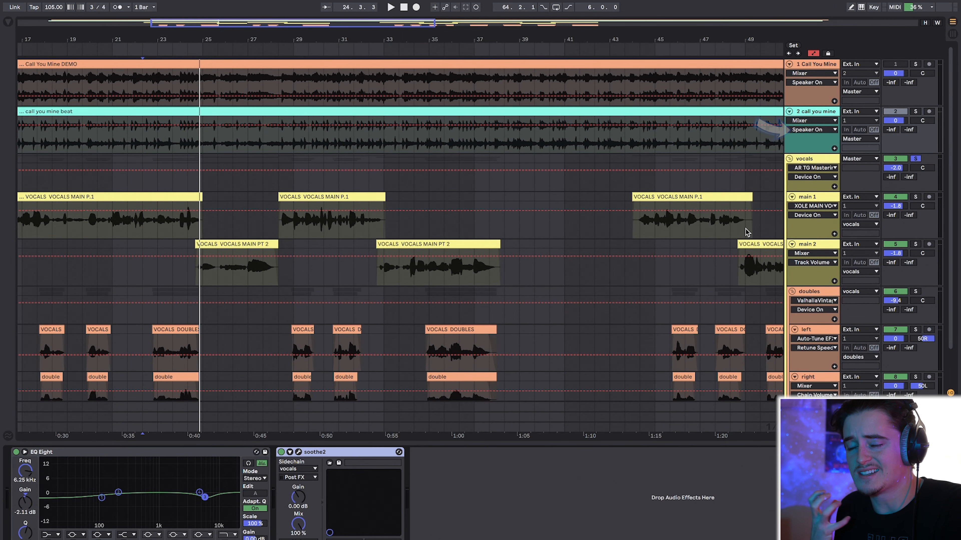
Solo the call you mine beat track, play it from 28.2.1, and hide the automation lanes.
{"action": "left_click", "coordinate": [271, 146]}
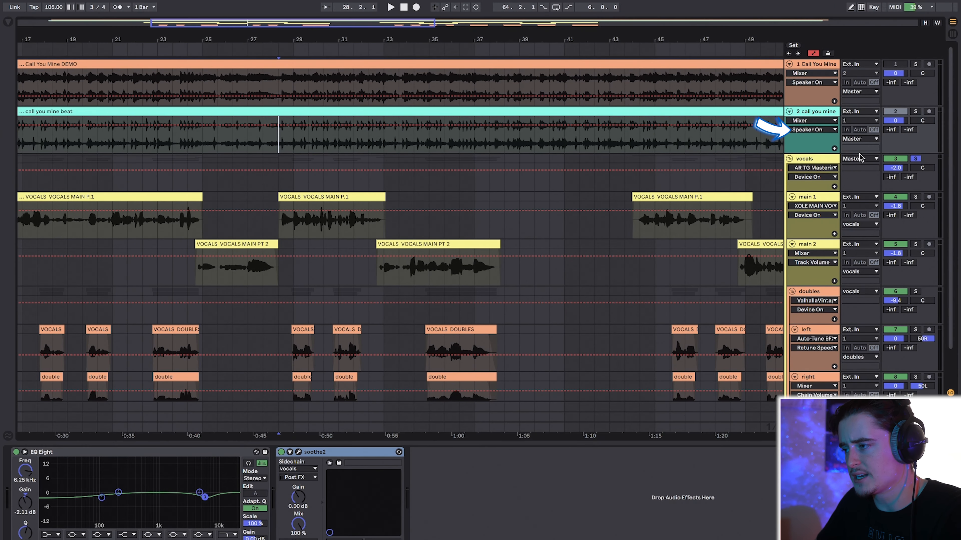
{"action": "left_click", "coordinate": [915, 113]}
{"action": "key", "text": "space"}
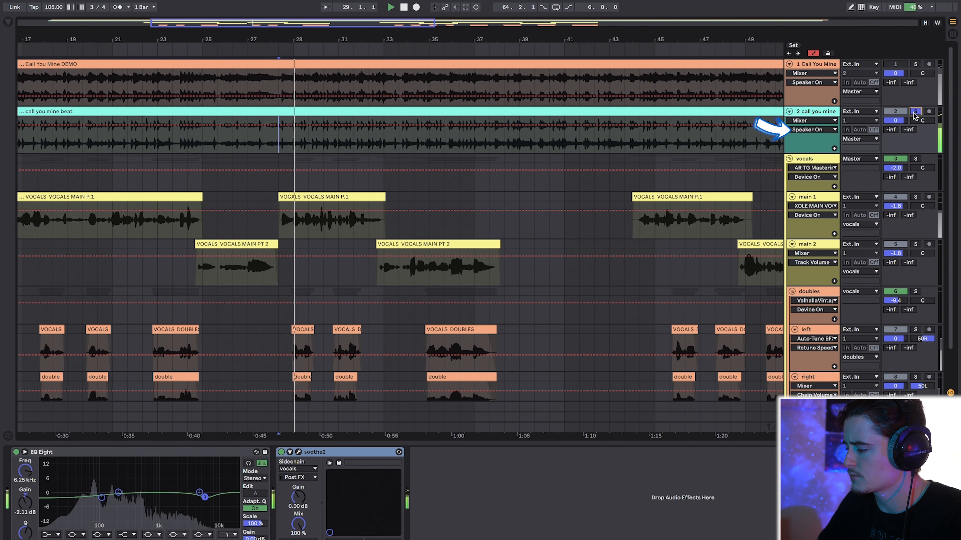
{"action": "key", "text": "a"}
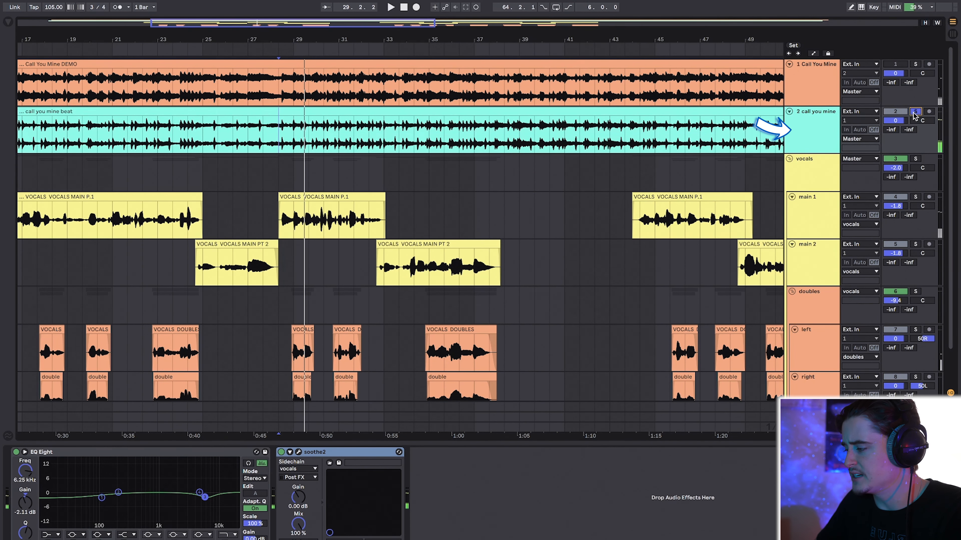
Compare the beat with its EQ Eight bypassed and enabled during playback, leaving it enabled.
{"action": "left_click", "coordinate": [116, 452]}
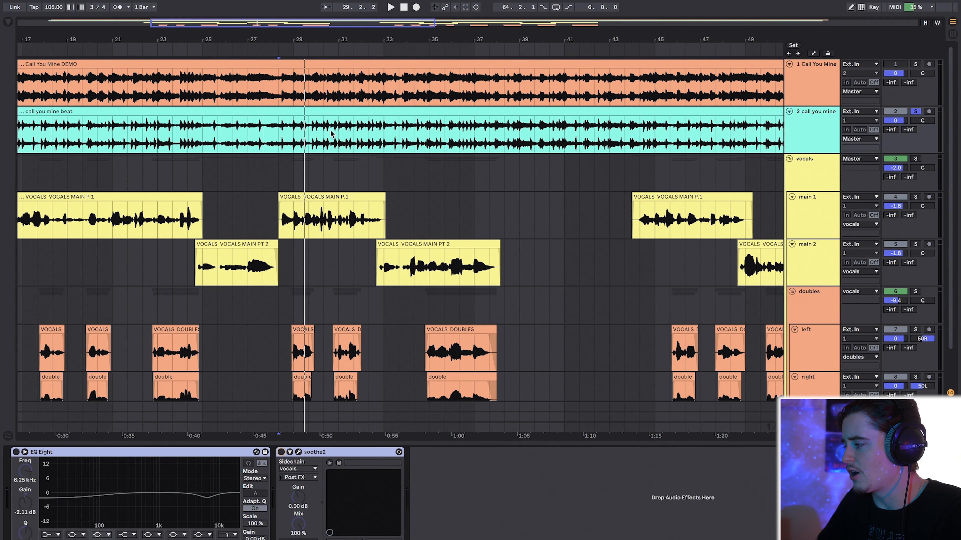
{"action": "left_click", "coordinate": [291, 168]}
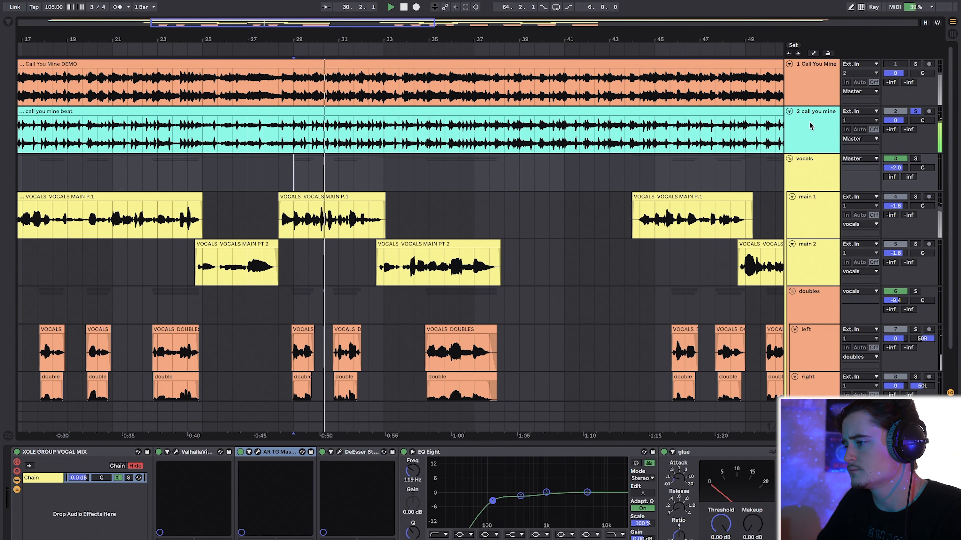
{"action": "left_click", "coordinate": [799, 126]}
{"action": "left_click", "coordinate": [250, 453]}
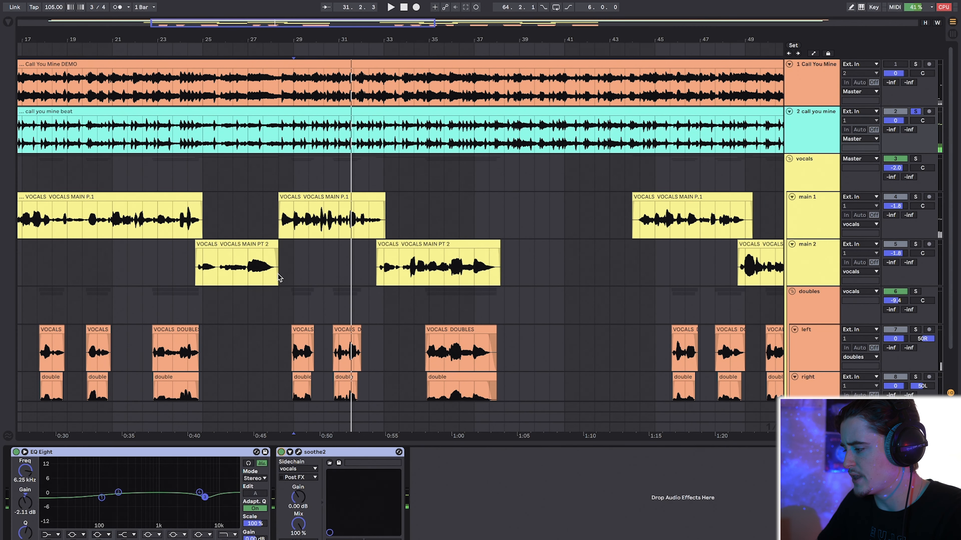
{"action": "key", "text": "space"}
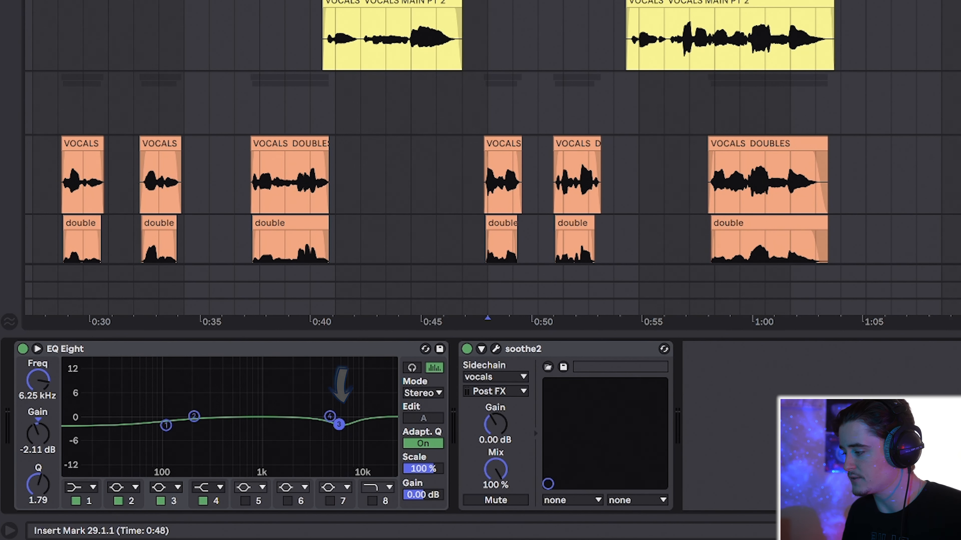
Open soothe2 on the beat track, move its window clear of EQ Eight, and select EQ Eight.
{"action": "left_click", "coordinate": [526, 351]}
{"action": "left_click", "coordinate": [495, 349]}
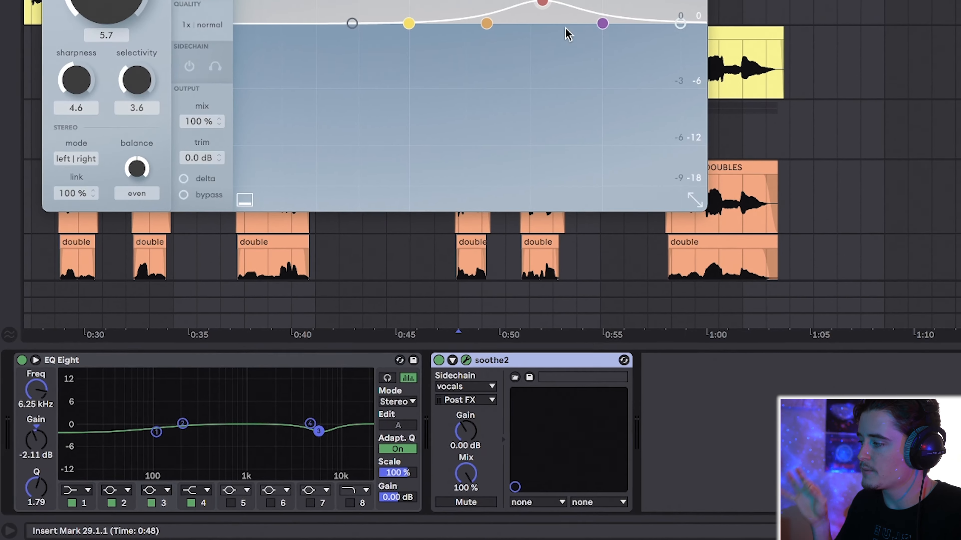
{"action": "left_click_drag", "start_coordinate": [454, 2], "coordinate": [663, 237]}
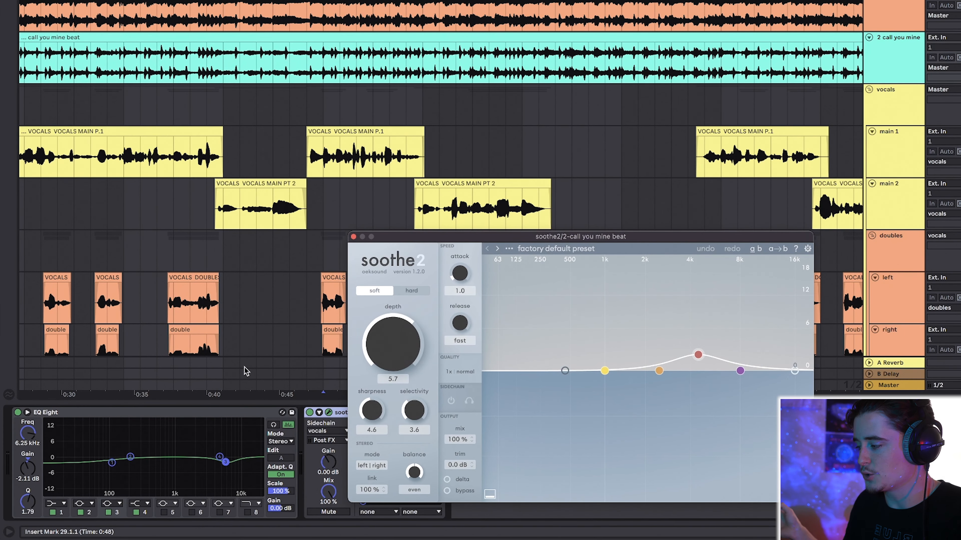
{"action": "left_click", "coordinate": [206, 412]}
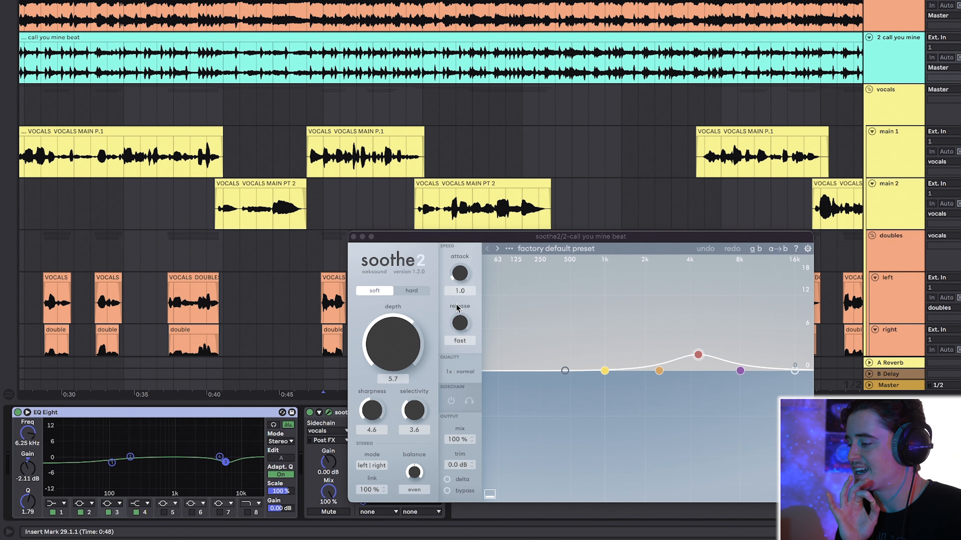
Set soothe2's band 3 to 4k5 Hz with 1.9 dB sensitivity and play the section.
{"action": "left_click", "coordinate": [546, 239]}
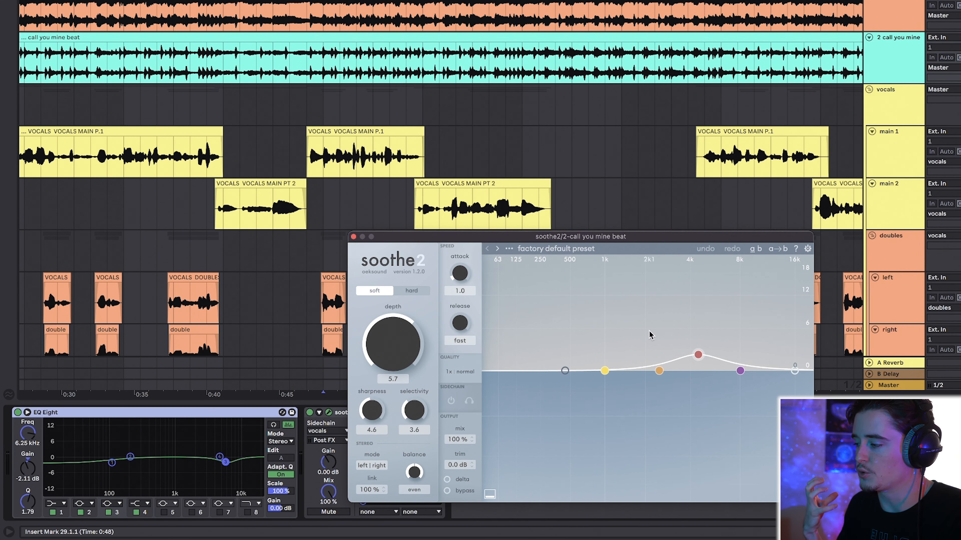
{"action": "left_click_drag", "start_coordinate": [698, 360], "coordinate": [700, 357]}
{"action": "key", "text": "space"}
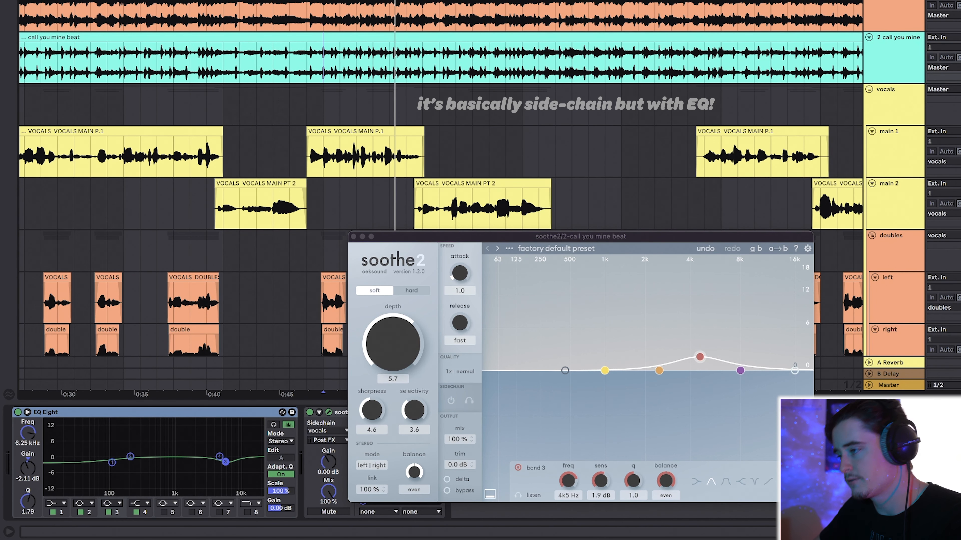
Play the song from 28.2.1 with the vocals group's device chain shown.
{"action": "left_click", "coordinate": [306, 106]}
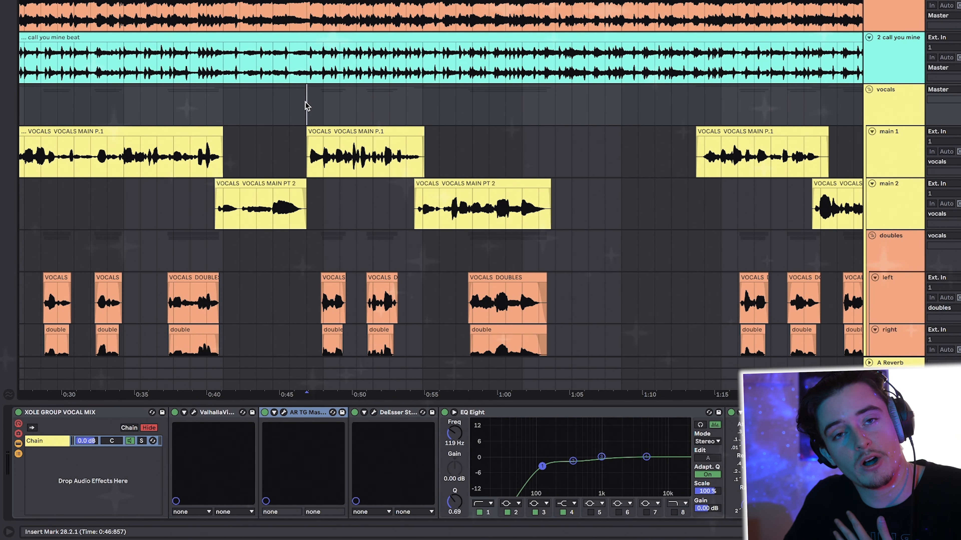
{"action": "key", "text": "space"}
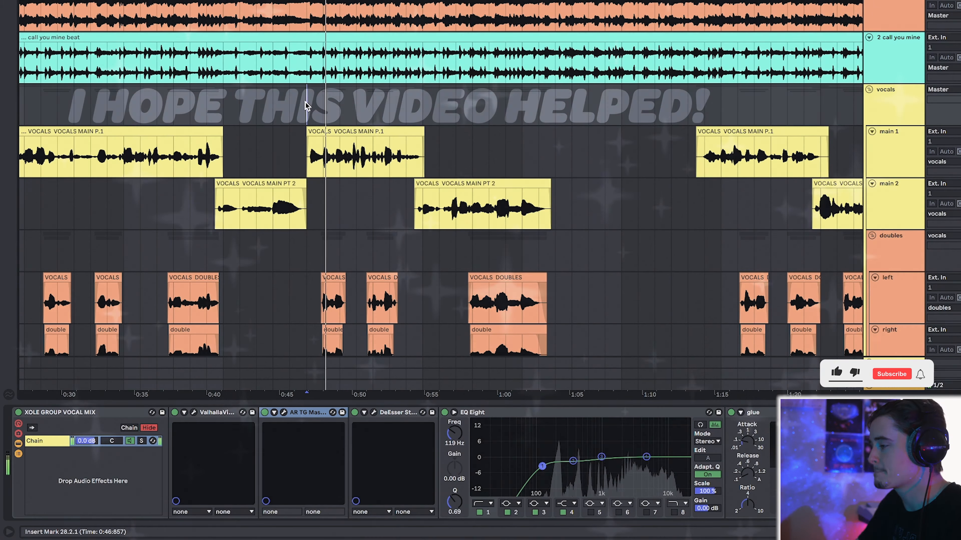